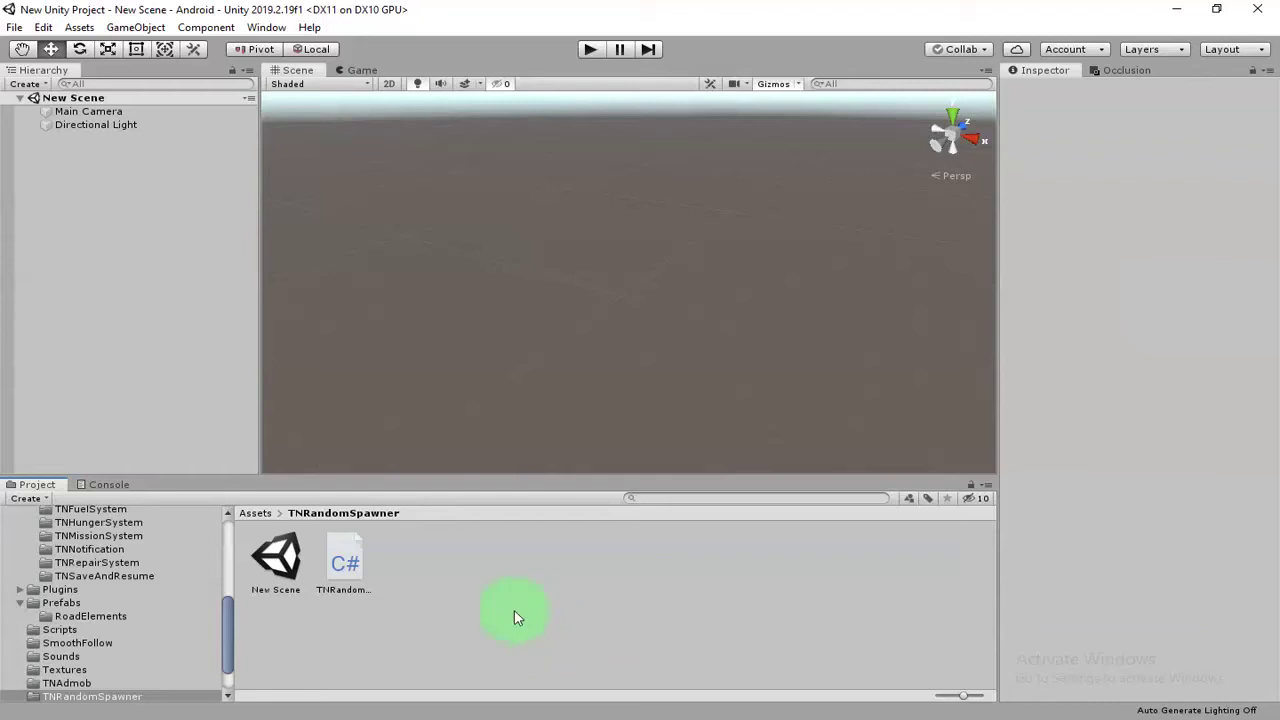
Preview the TNRandomSpawner script's code and tilt the scene view downward
{"action": "left_click", "coordinate": [343, 563]}
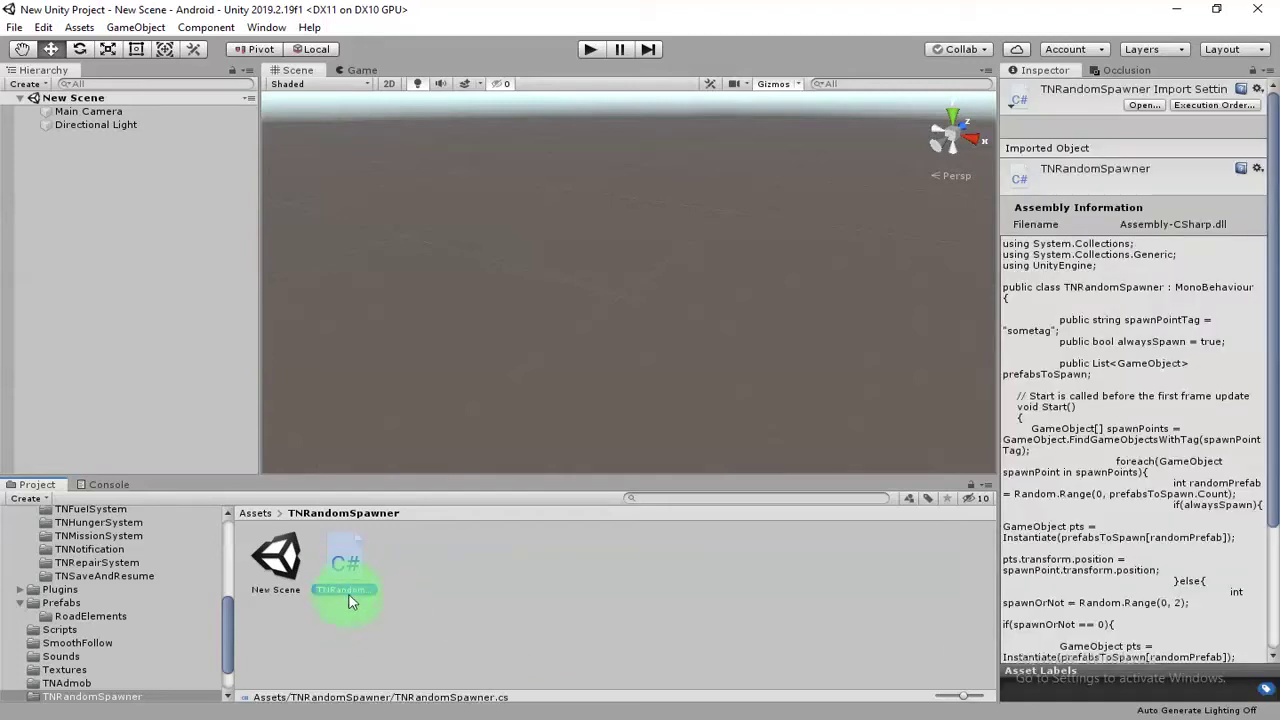
{"action": "left_click", "coordinate": [423, 603]}
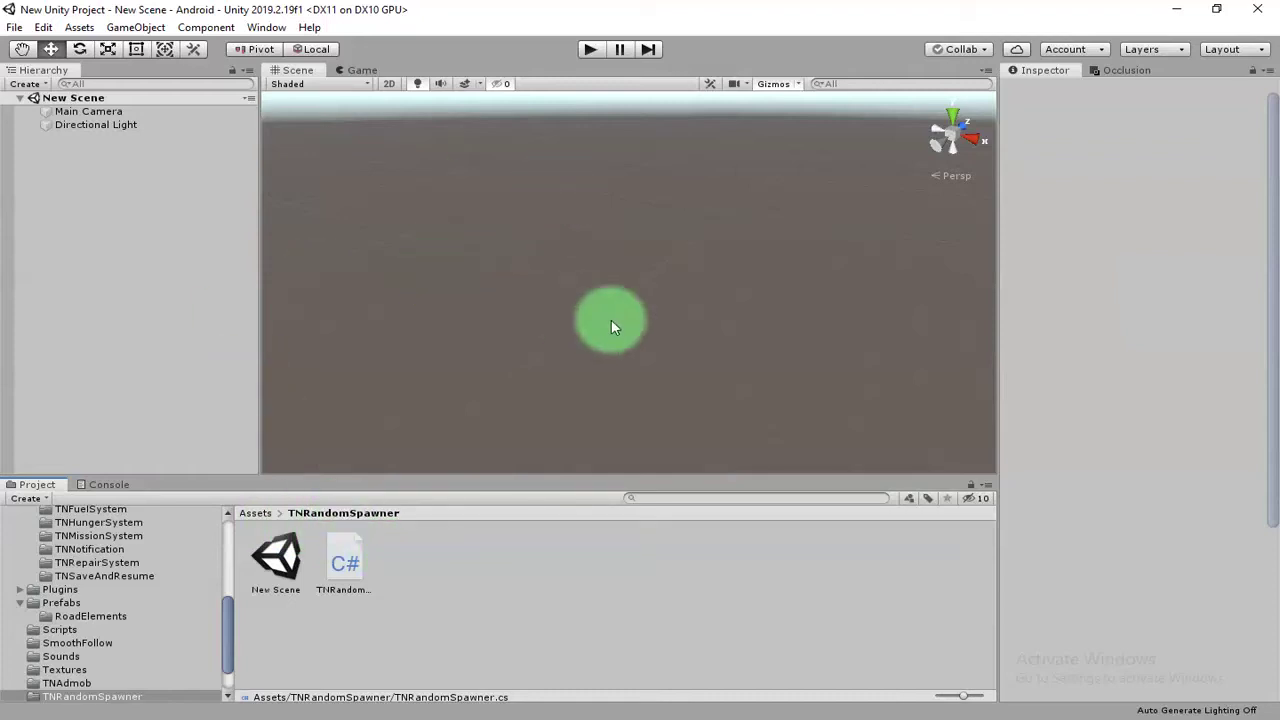
{"action": "left_click_drag", "start_coordinate": [607, 324], "coordinate": [516, 317], "text": "alt"}
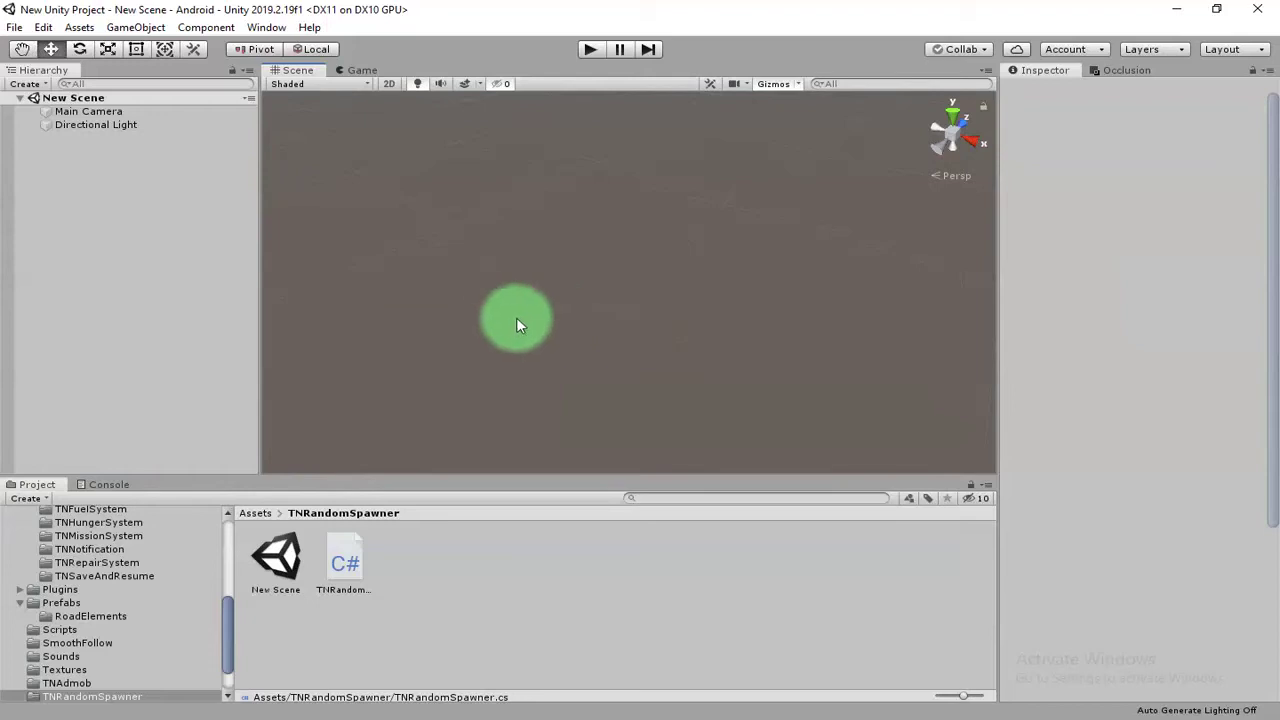
Create an empty object named spawnpoint and move it toward the scene's upper left
{"action": "right_click", "coordinate": [118, 190]}
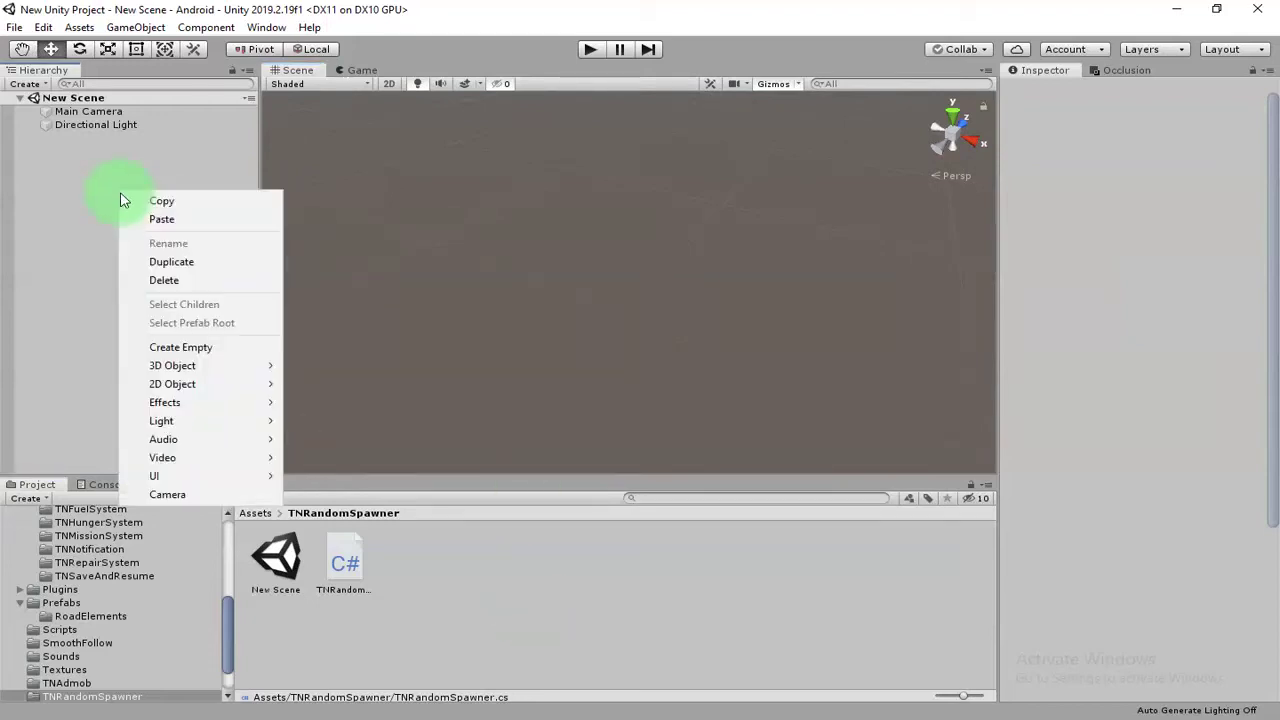
{"action": "left_click", "coordinate": [204, 349]}
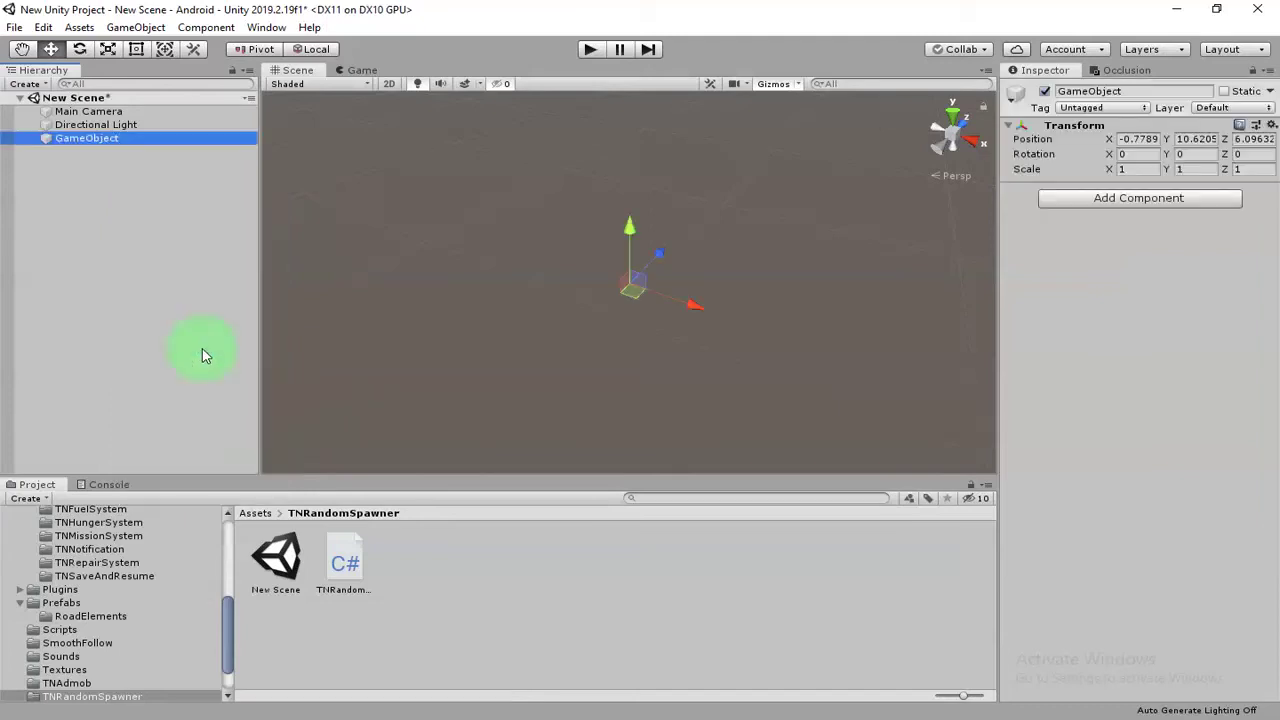
{"action": "left_click", "coordinate": [117, 138]}
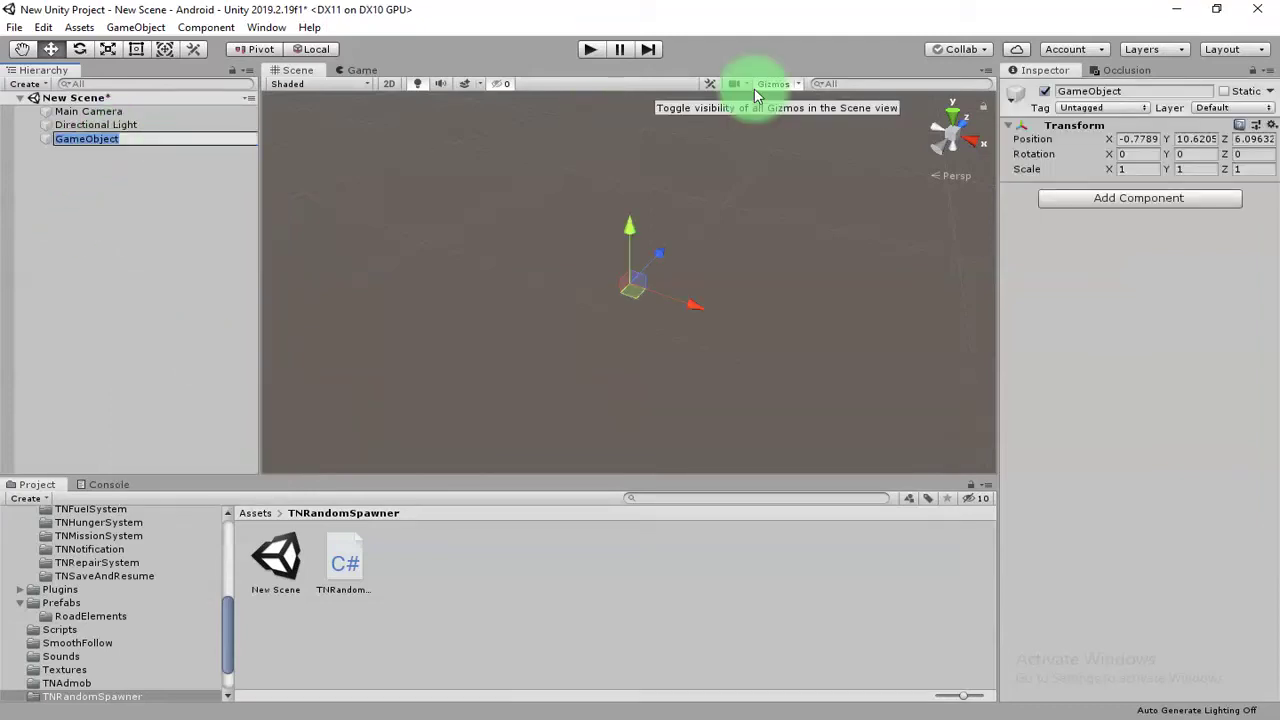
{"action": "type", "text": "spawnpoint"}
{"action": "key", "text": "Return"}
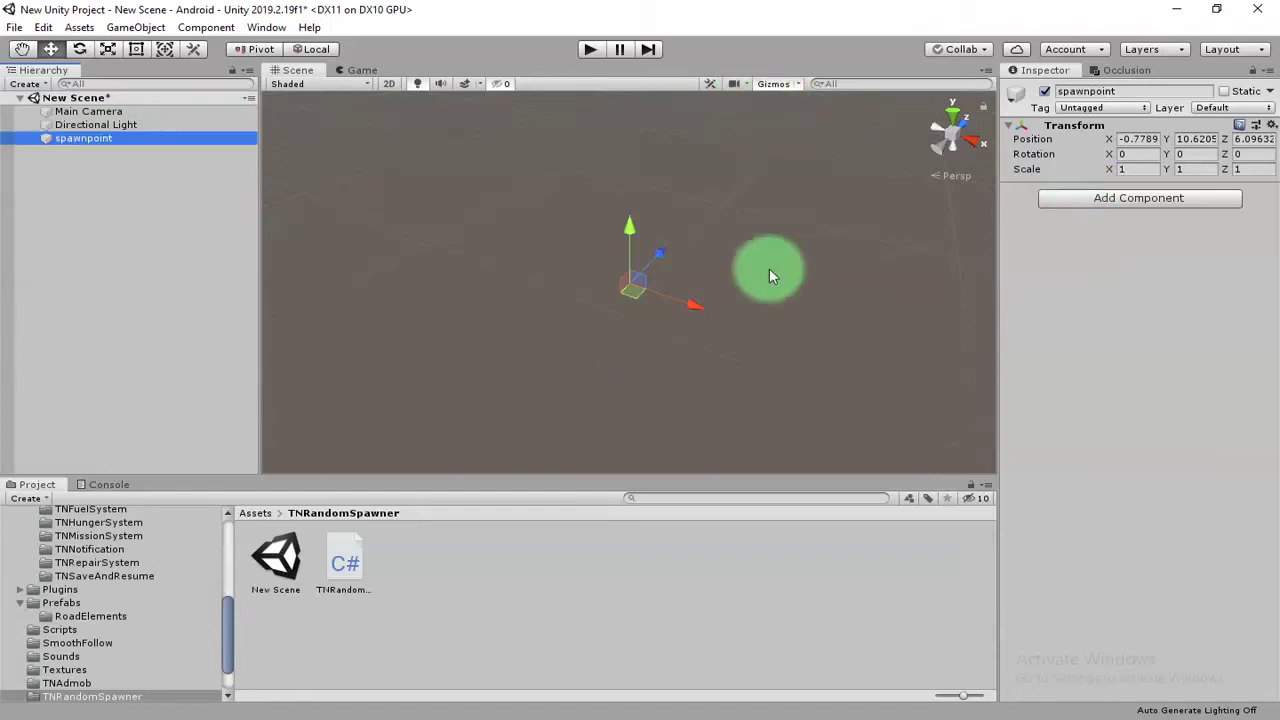
{"action": "left_click_drag", "start_coordinate": [650, 303], "coordinate": [509, 190]}
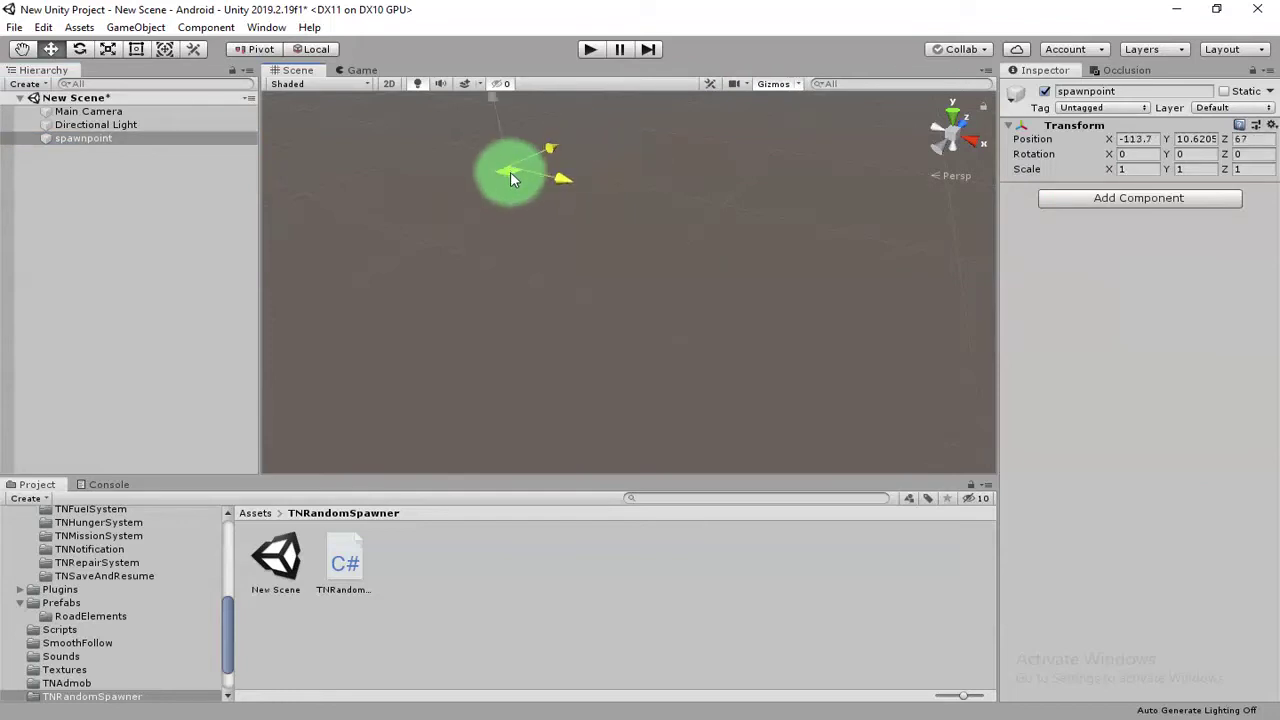
{"action": "left_click_drag", "start_coordinate": [509, 184], "coordinate": [506, 193]}
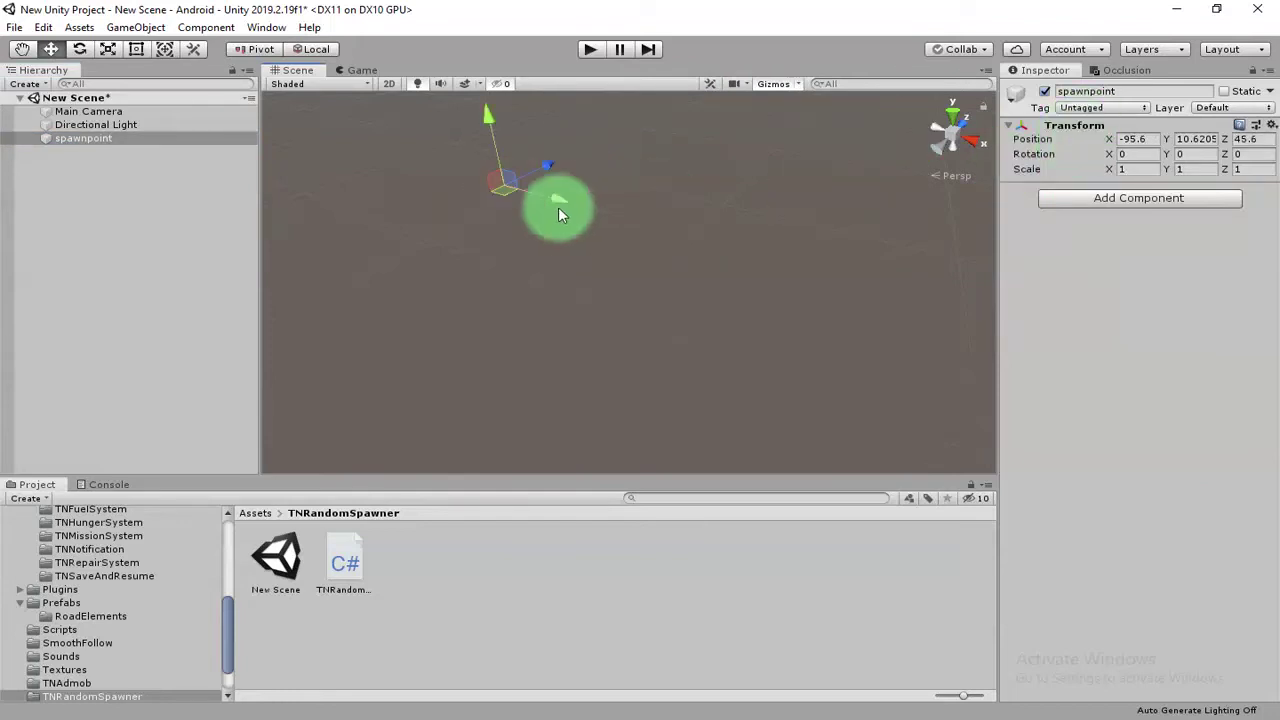
Tag spawnpoint as Enemy and nudge it left to about X -102.5, Z 44.9
{"action": "left_click", "coordinate": [1096, 107]}
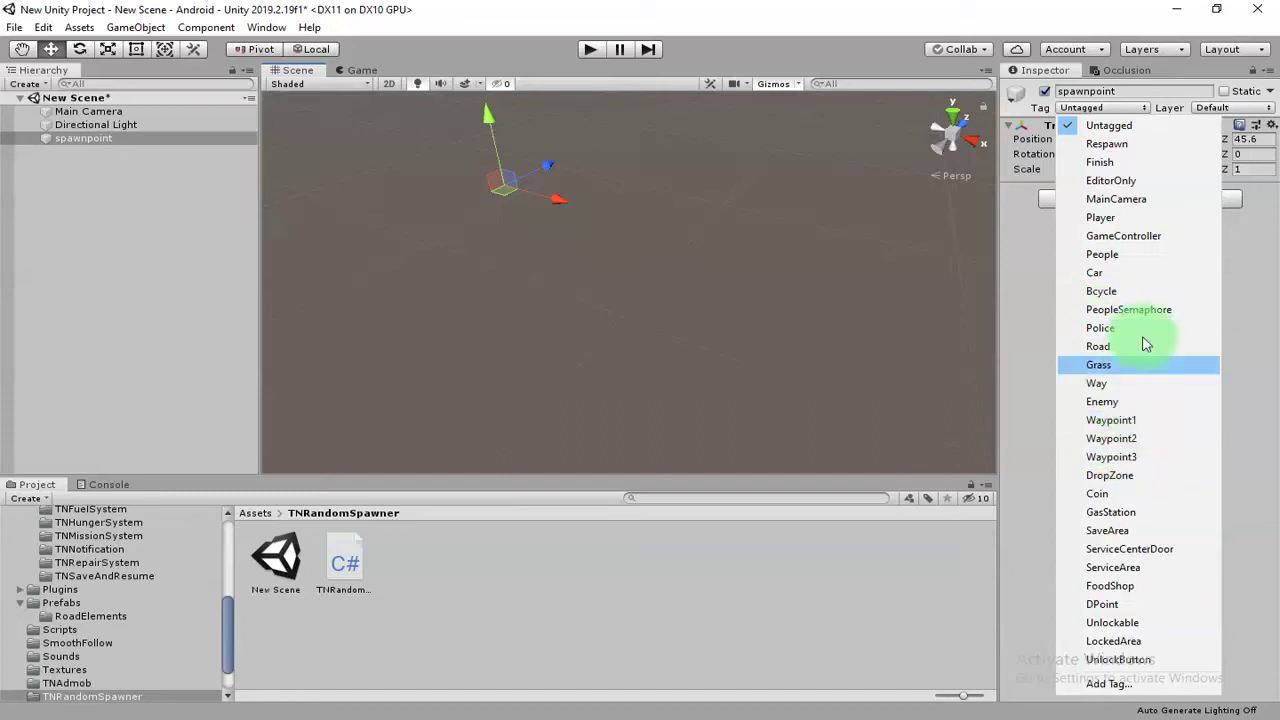
{"action": "left_click", "coordinate": [1110, 410]}
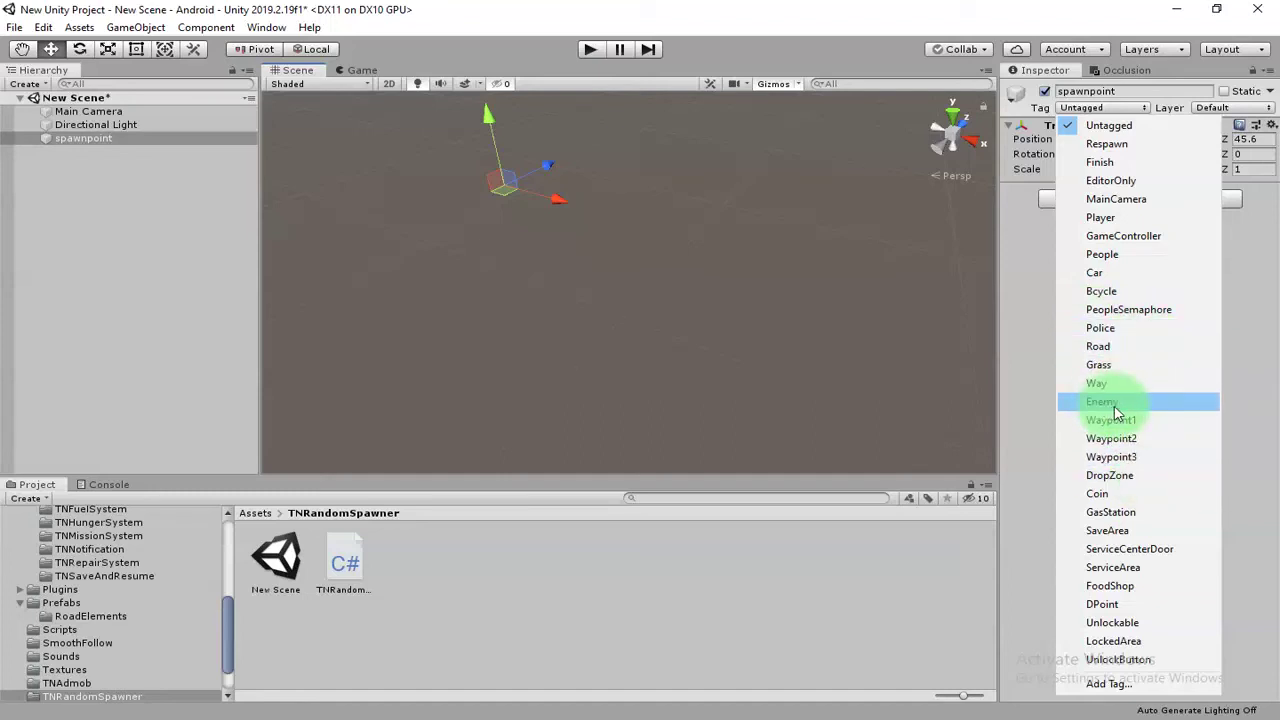
{"action": "left_click", "coordinate": [1116, 412]}
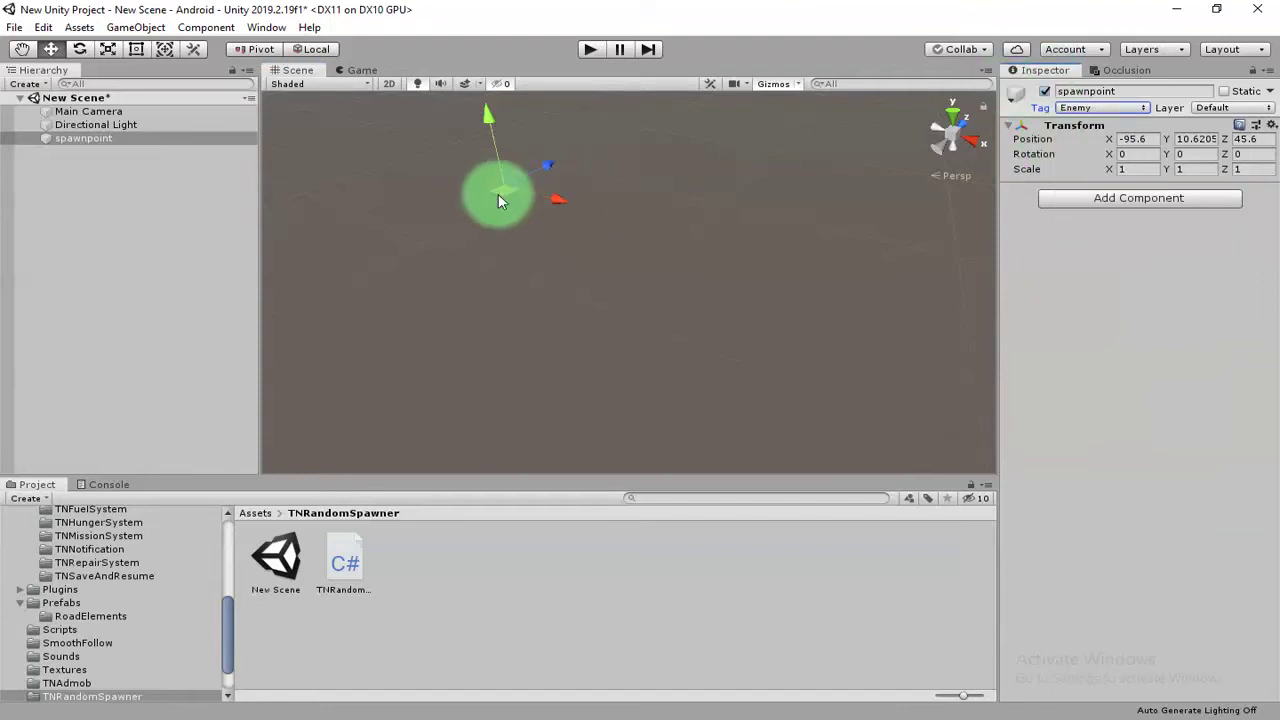
{"action": "left_click_drag", "start_coordinate": [500, 190], "coordinate": [487, 191]}
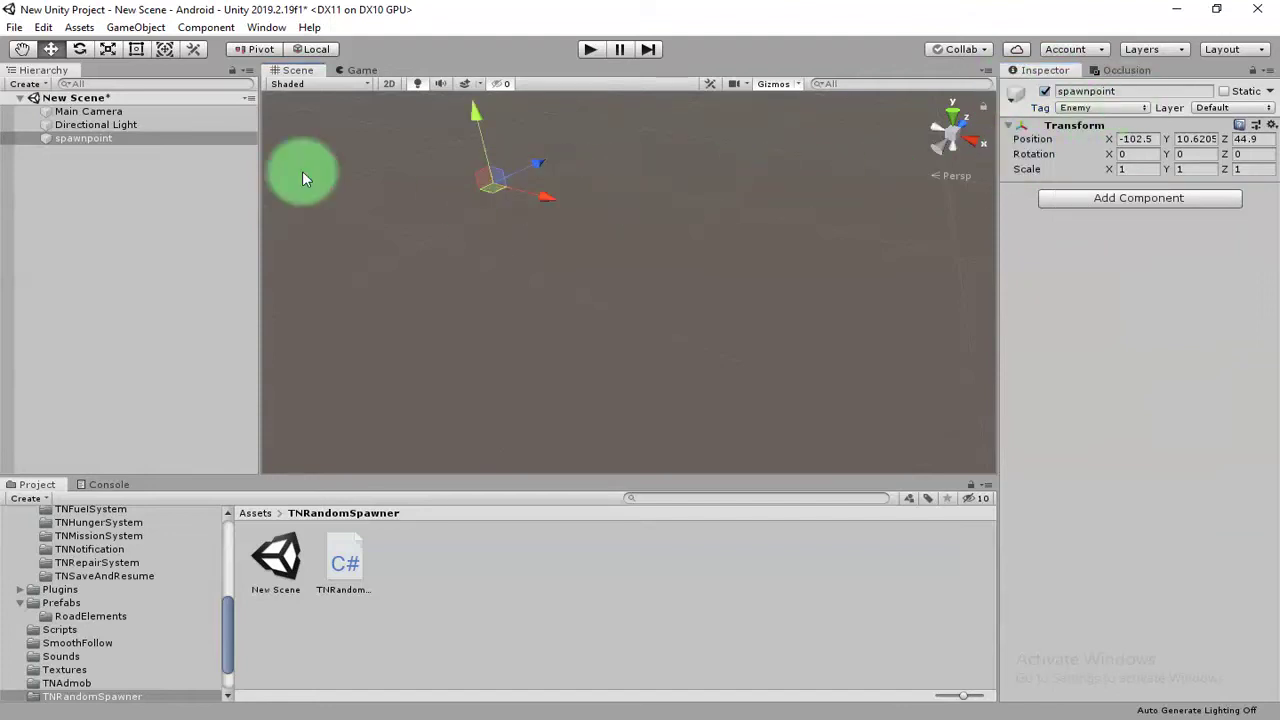
Duplicate spawnpoint into spawnpoint (1) through (8), dragging the copies to positions left and right
{"action": "left_click", "coordinate": [98, 140]}
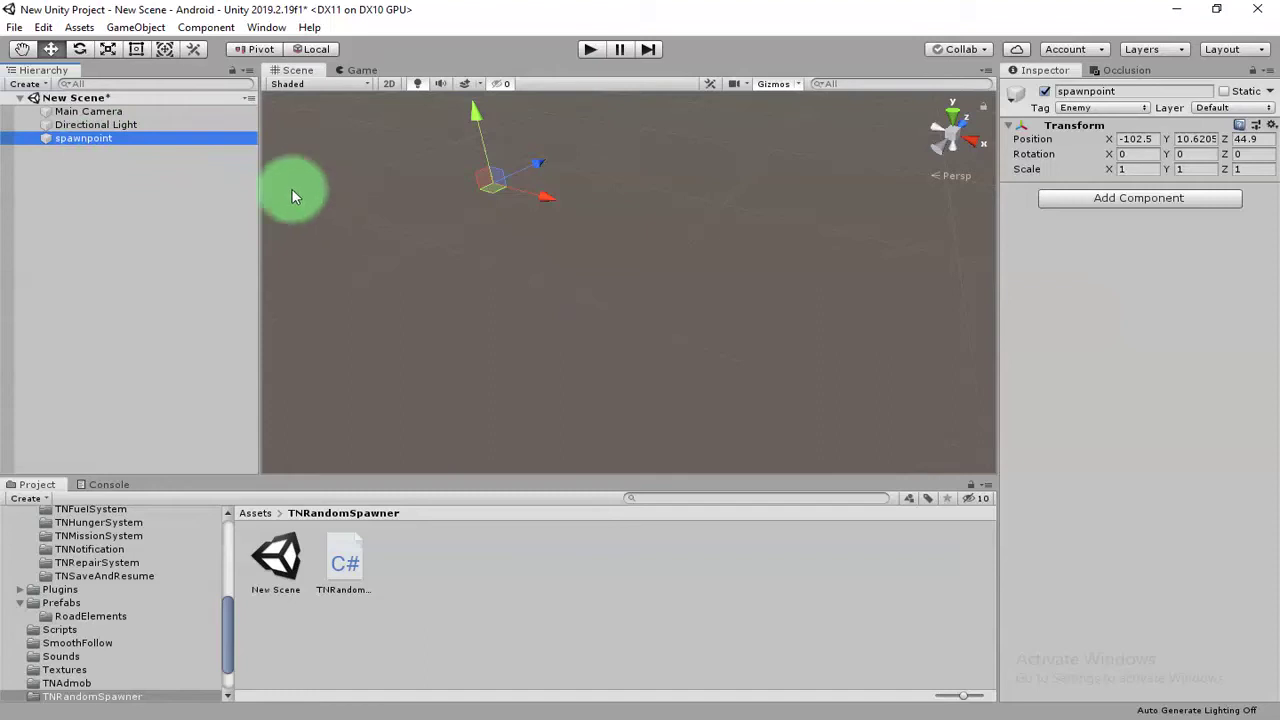
{"action": "left_click", "coordinate": [472, 170]}
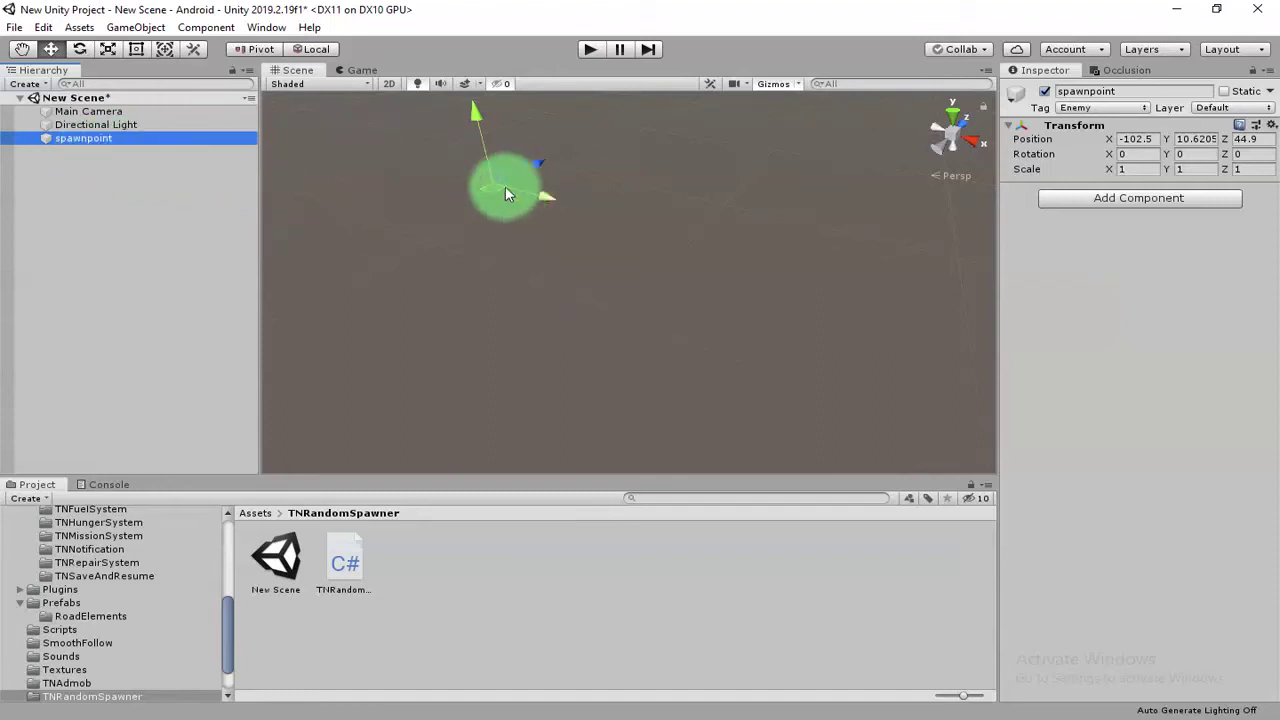
{"action": "key", "text": "ctrl+d"}
{"action": "mouse_move", "coordinate": [495, 195]}
{"action": "left_mouse_down"}
{"action": "mouse_move", "coordinate": [322, 232]}
{"action": "mouse_move", "coordinate": [434, 294]}
{"action": "mouse_move", "coordinate": [602, 241]}
{"action": "mouse_move", "coordinate": [589, 257]}
{"action": "mouse_move", "coordinate": [758, 183]}
{"action": "mouse_move", "coordinate": [821, 288]}
{"action": "mouse_move", "coordinate": [745, 369]}
{"action": "mouse_move", "coordinate": [617, 403]}
{"action": "left_mouse_up"}
{"action": "key", "text": "ctrl+d"}
{"action": "key", "text": "ctrl+d"}
{"action": "key", "text": "ctrl+d"}
{"action": "key", "text": "ctrl+d"}
{"action": "key", "text": "ctrl+d"}
{"action": "key", "text": "ctrl+d"}
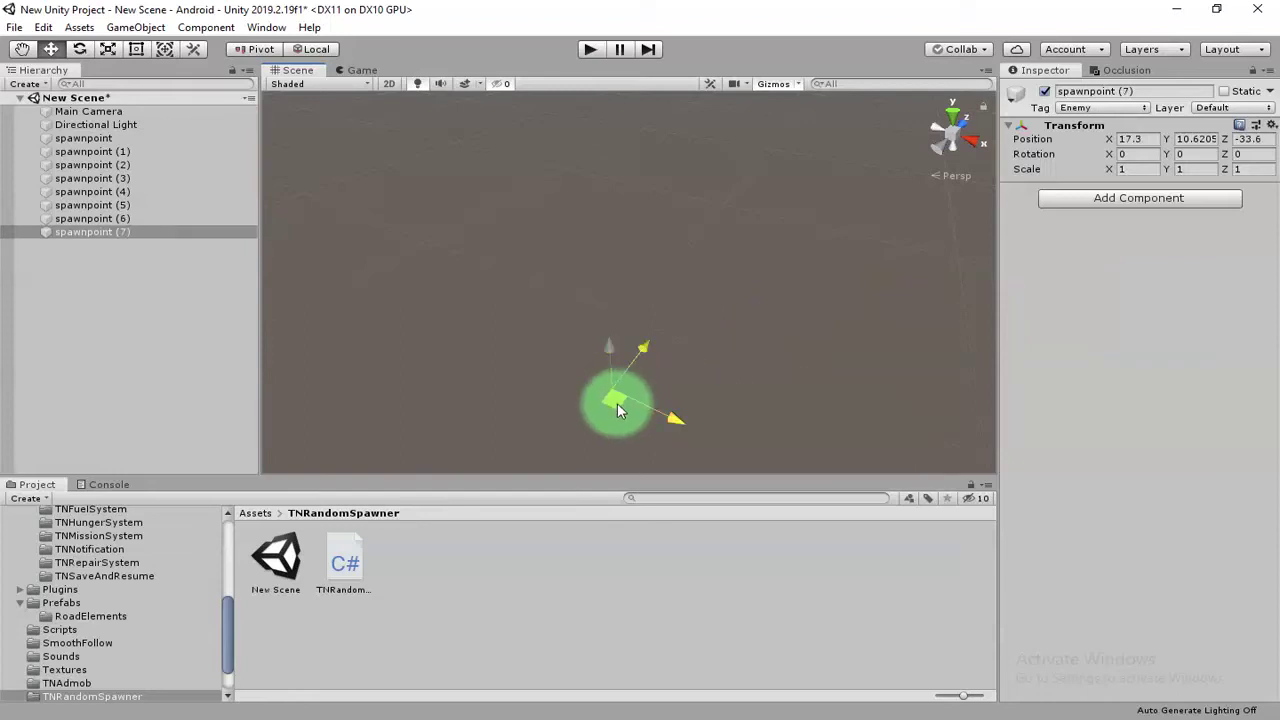
{"action": "key", "text": "ctrl+d"}
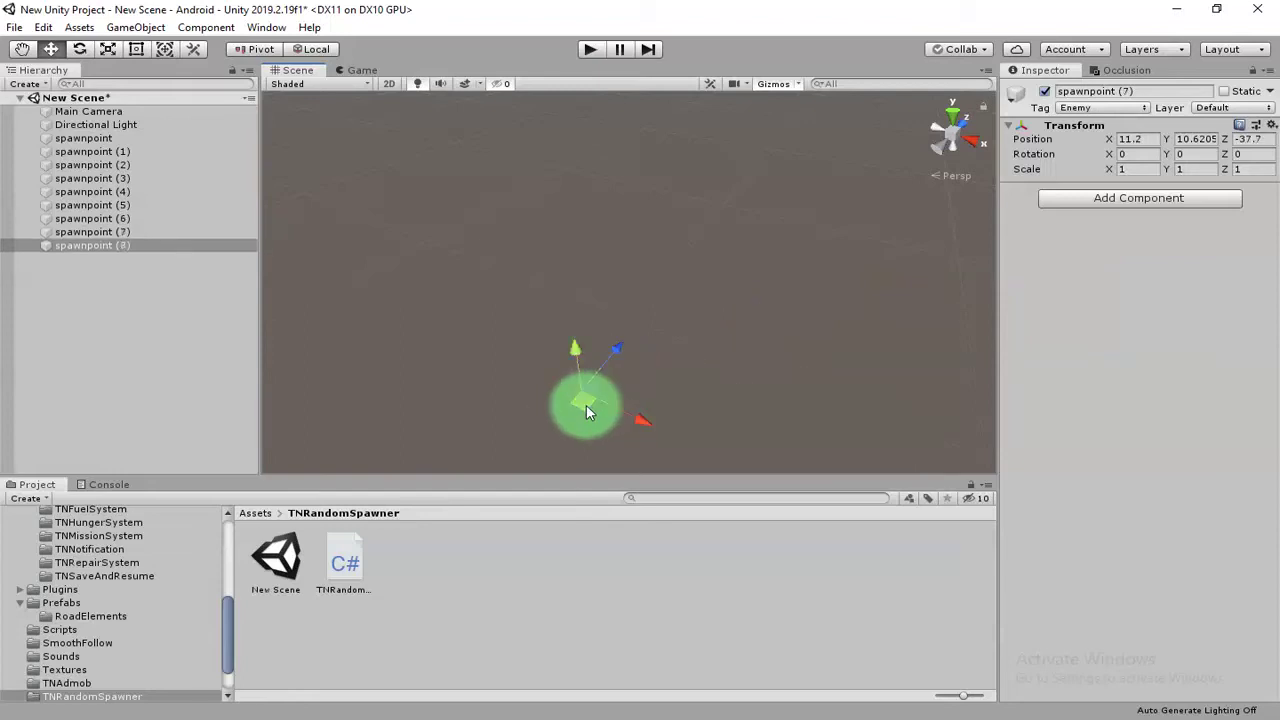
{"action": "left_click_drag", "start_coordinate": [586, 404], "coordinate": [855, 488]}
{"action": "left_click", "coordinate": [192, 339]}
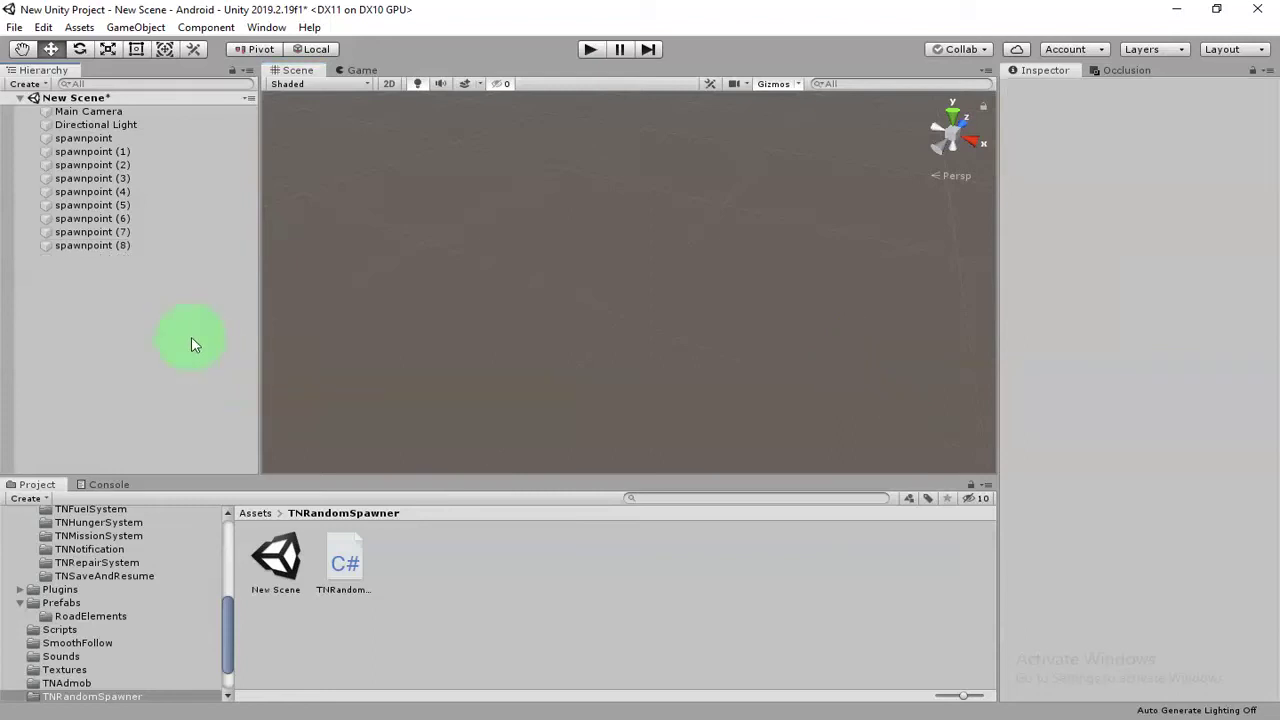
Add an empty object named RandomSpawner, then open and scroll through TNRandomSpawner's code in Notepad++
{"action": "right_click", "coordinate": [85, 319]}
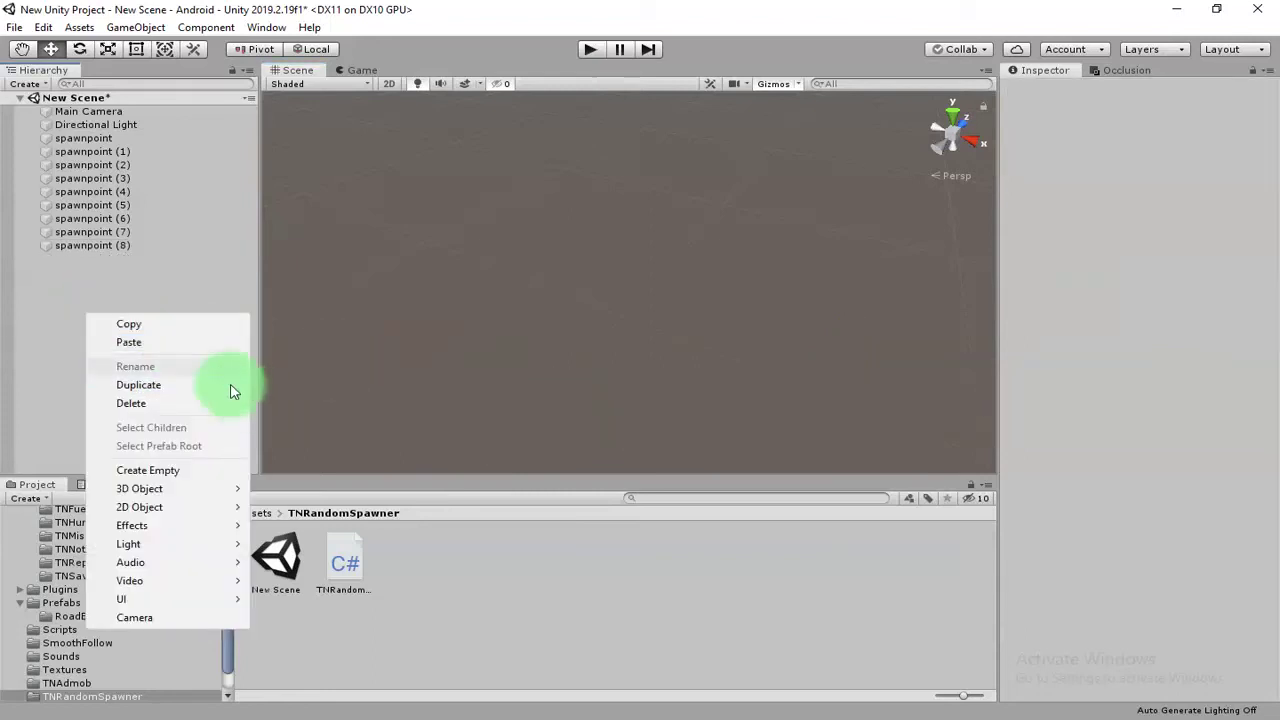
{"action": "left_click", "coordinate": [168, 468]}
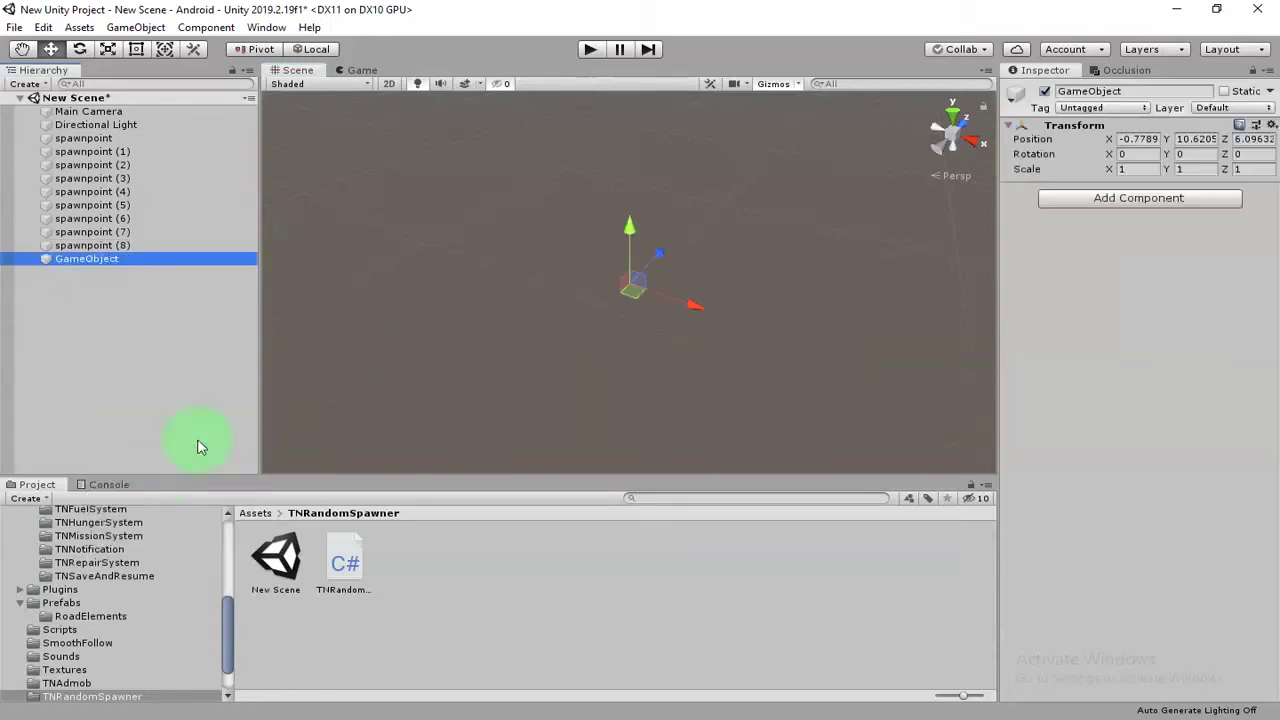
{"action": "left_click", "coordinate": [94, 265]}
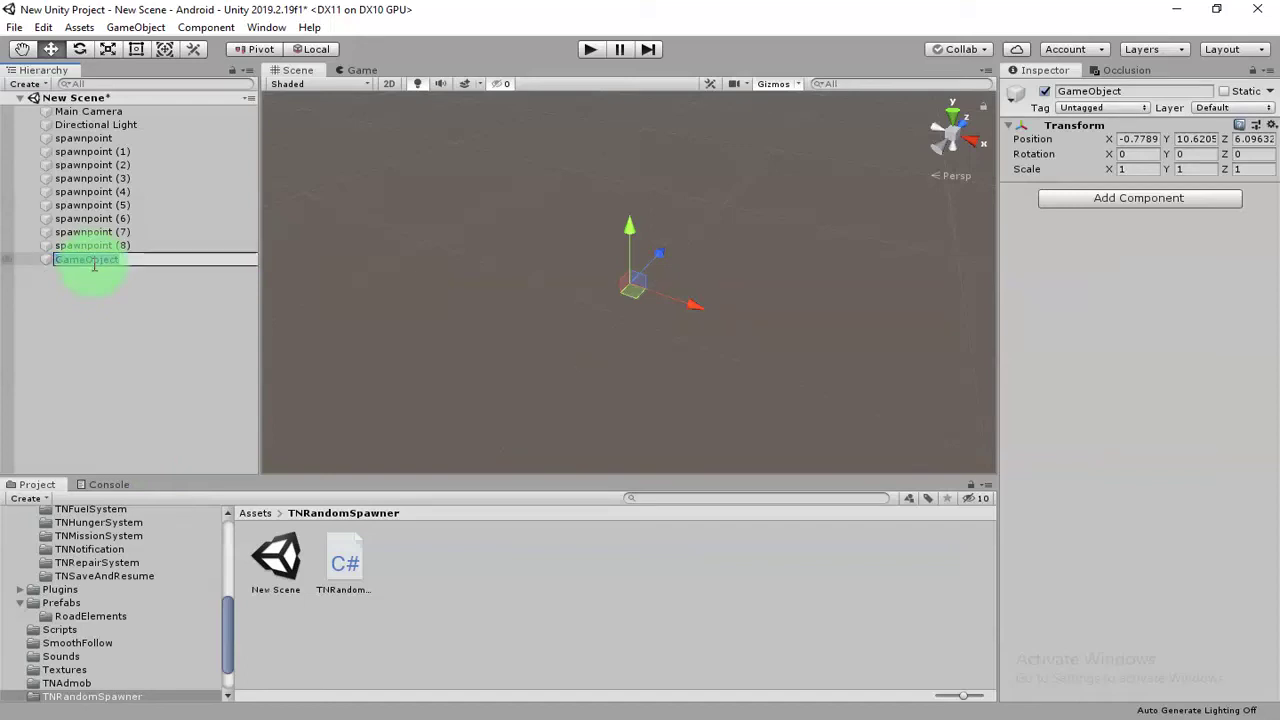
{"action": "type", "text": "RandomSpawn"}
{"action": "type", "text": "er"}
{"action": "key", "text": "Return"}
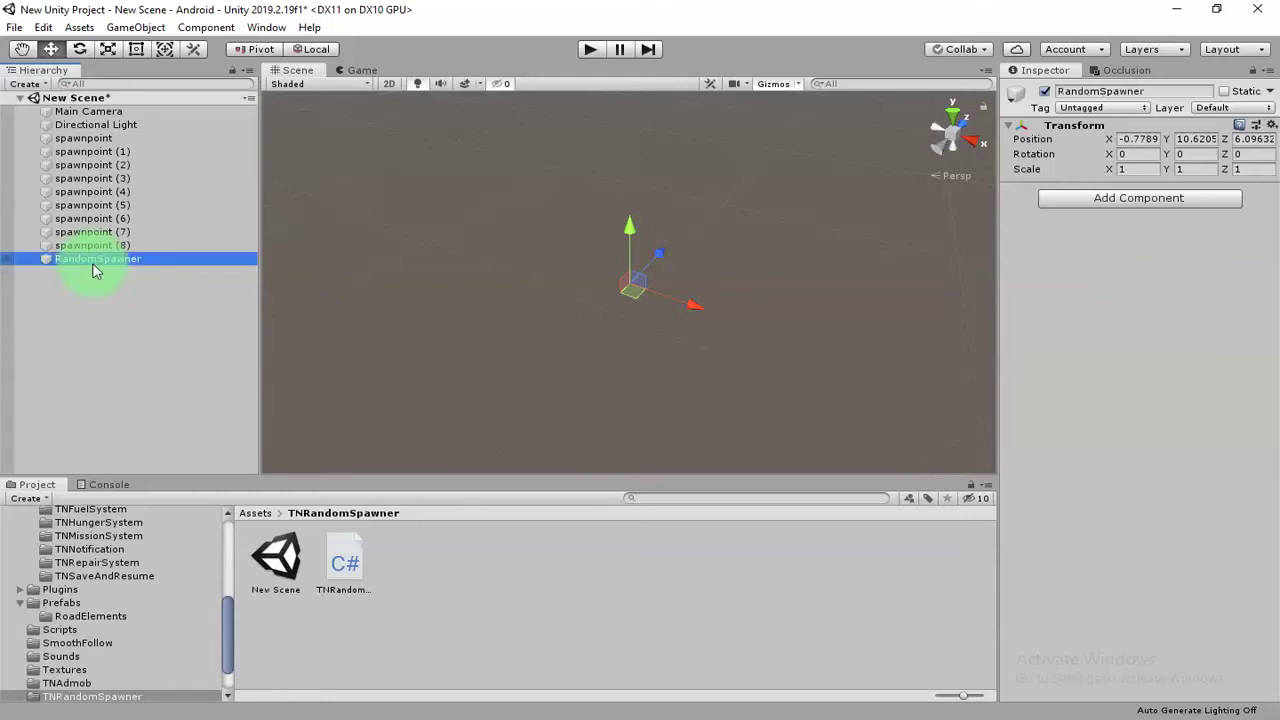
{"action": "left_click", "coordinate": [345, 560]}
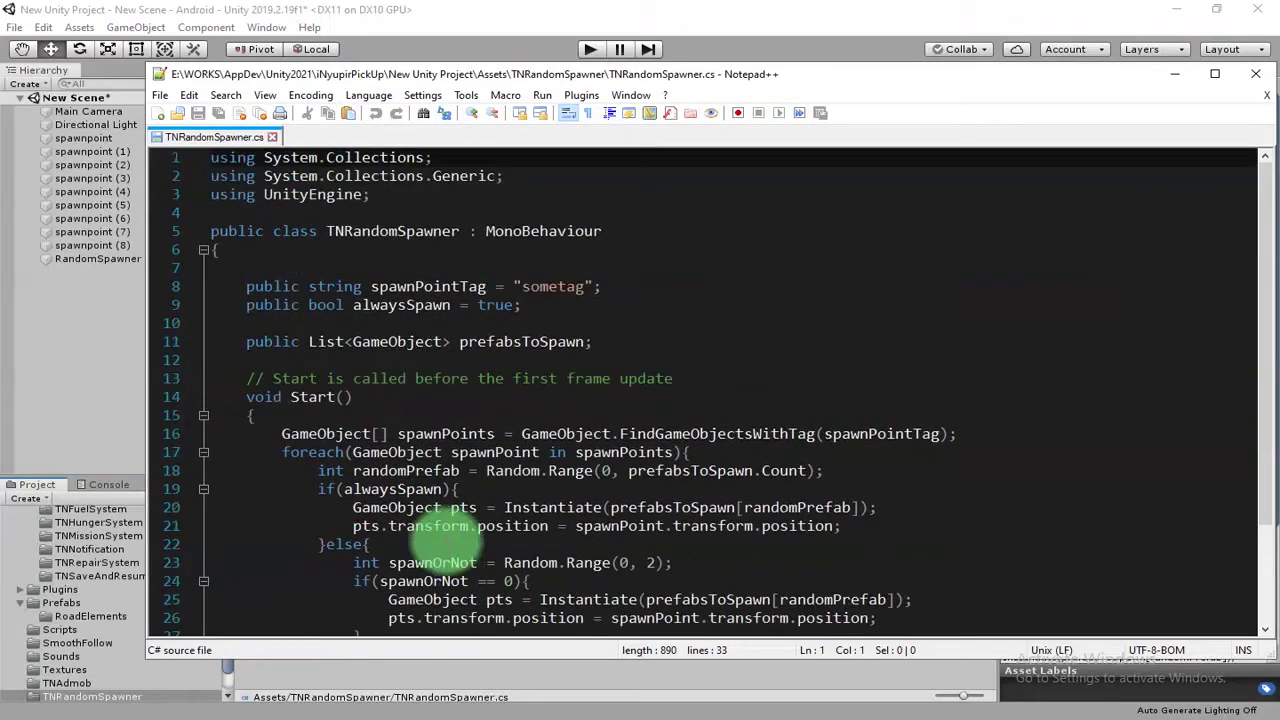
{"action": "scroll", "coordinate": [430, 540], "scroll_direction": "down", "scroll_amount": 3}
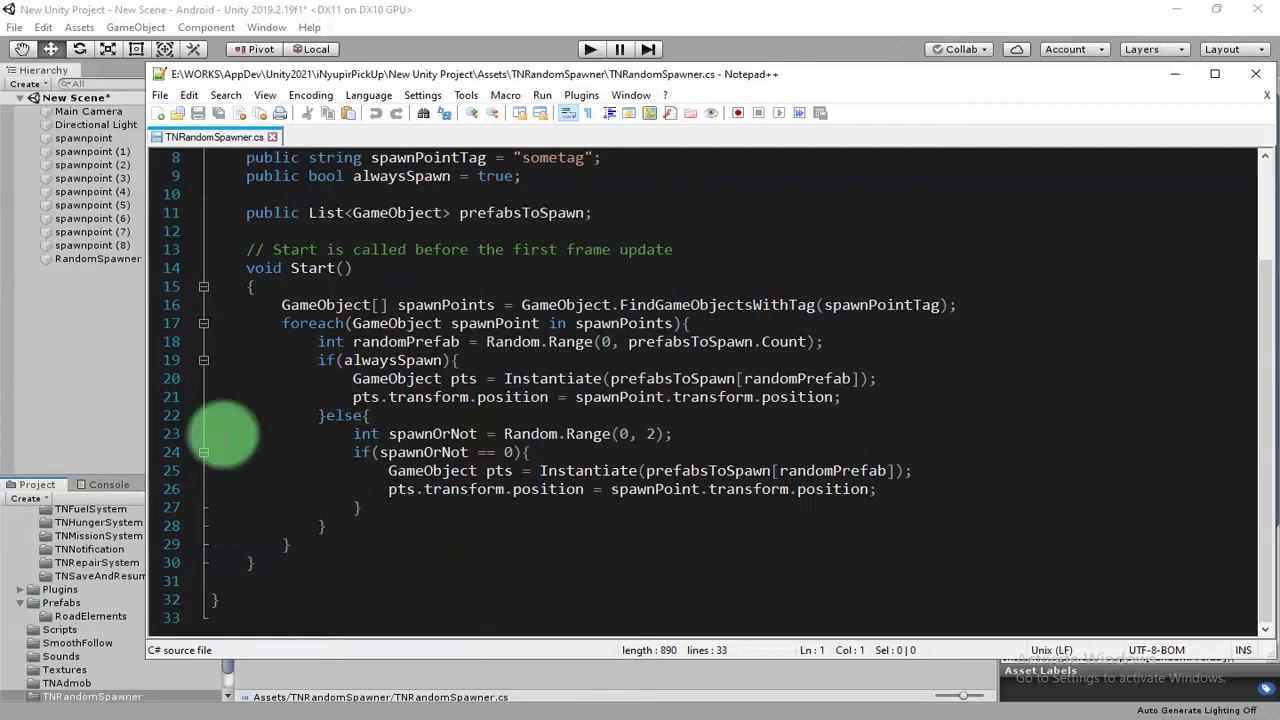
Drag the TNRandomSpawner script onto RandomSpawner in the Hierarchy and save with Ctrl+S
{"action": "left_click", "coordinate": [257, 50]}
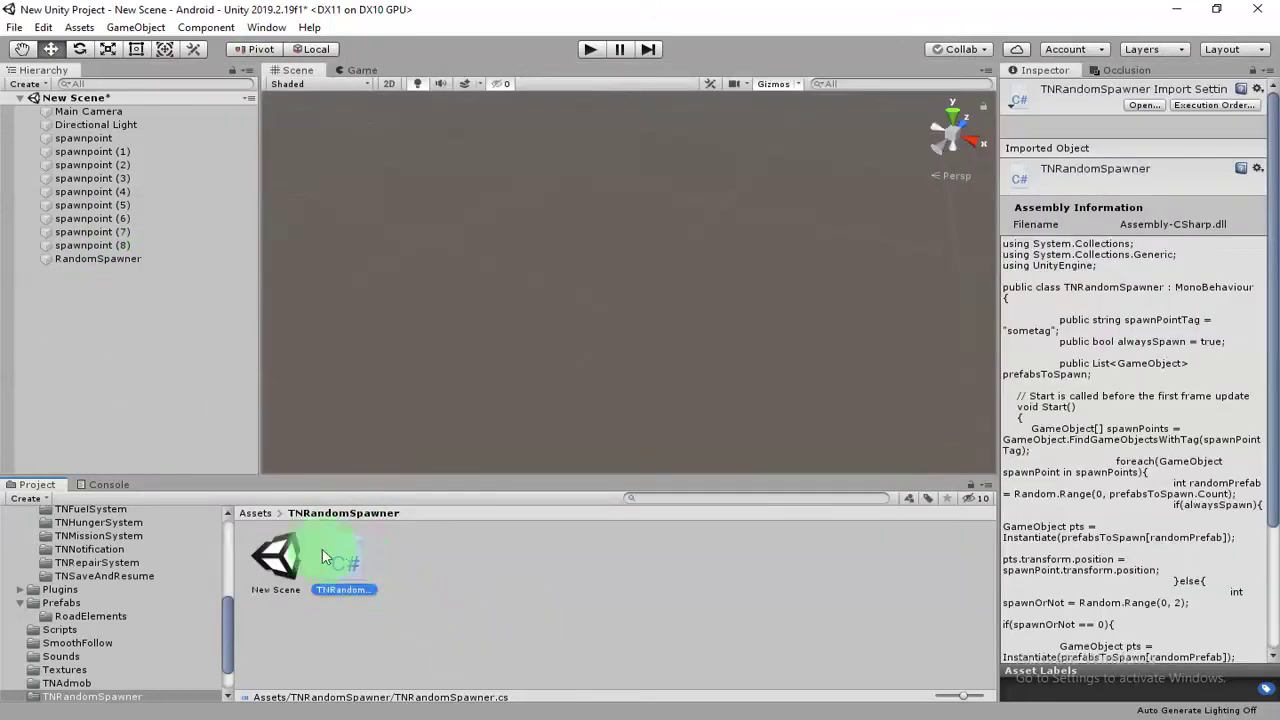
{"action": "mouse_move", "coordinate": [361, 565]}
{"action": "left_mouse_down"}
{"action": "mouse_move", "coordinate": [541, 601]}
{"action": "mouse_move", "coordinate": [117, 254]}
{"action": "left_mouse_up"}
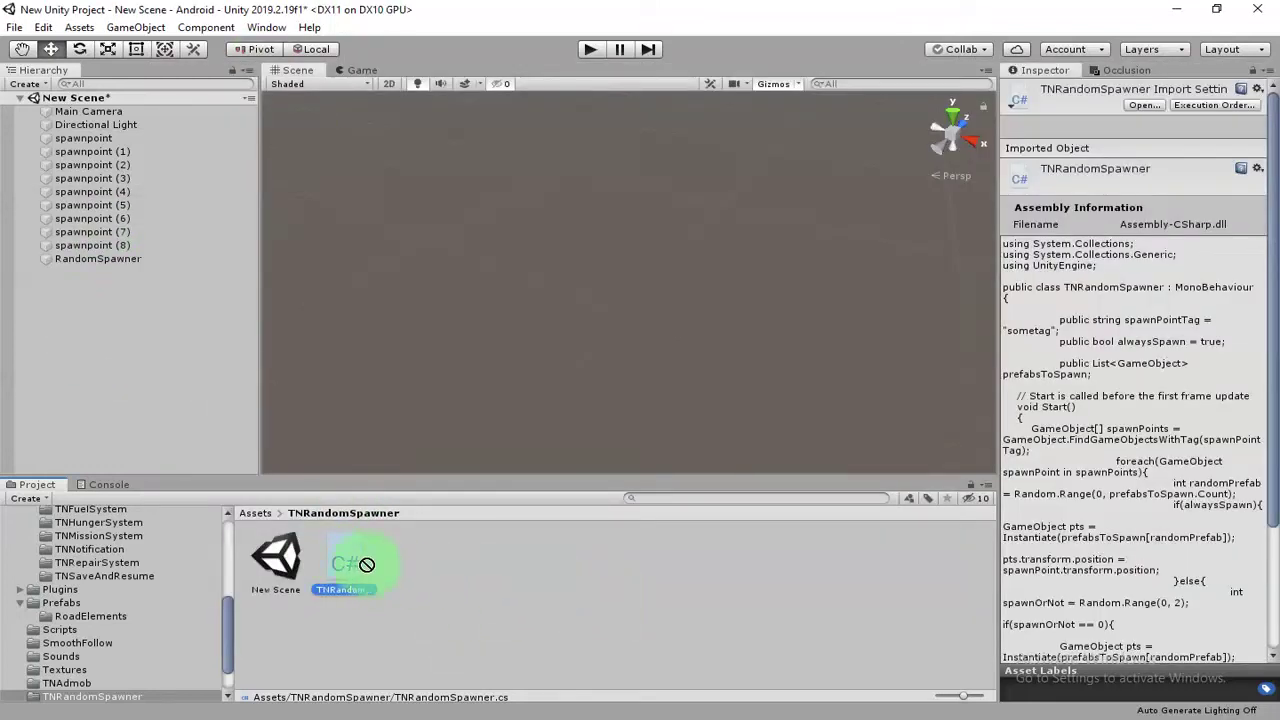
{"action": "left_click_drag", "start_coordinate": [117, 254], "coordinate": [103, 256]}
{"action": "left_click", "coordinate": [103, 256]}
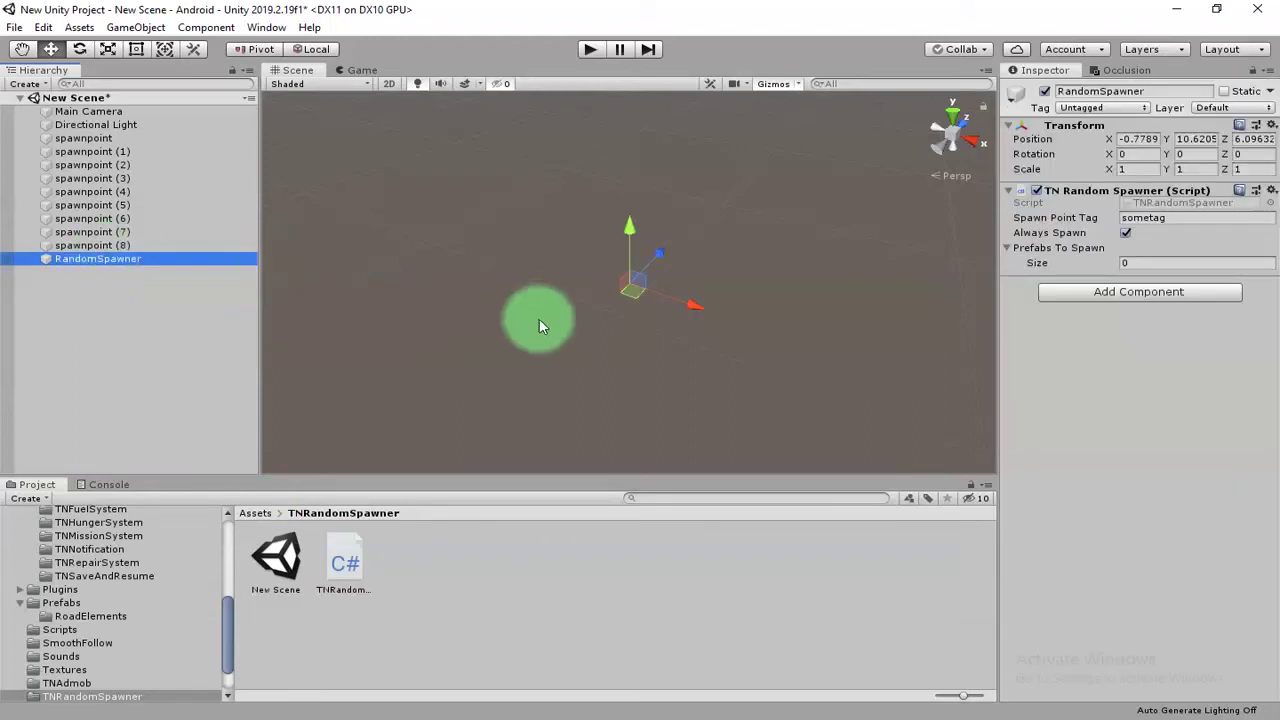
{"action": "key", "text": "ctrl+s"}
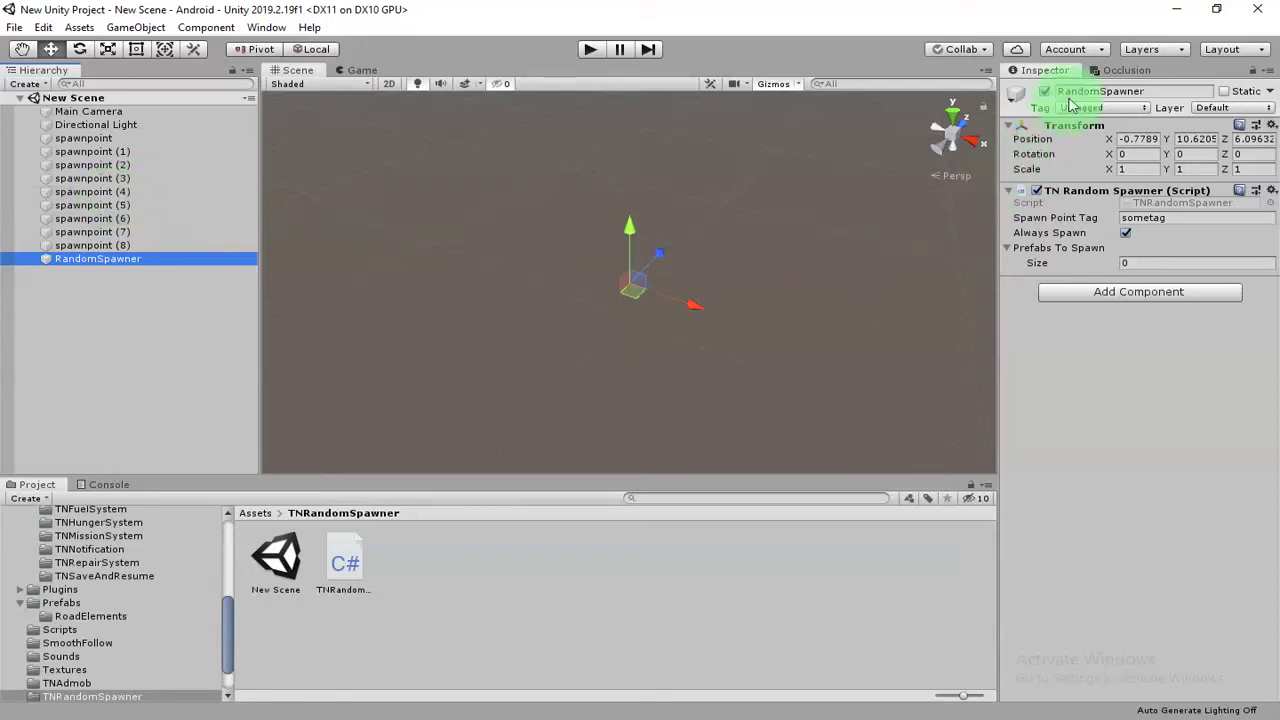
Set RandomSpawner's spawn point tag to Enemy and save the scene
{"action": "left_click", "coordinate": [118, 218]}
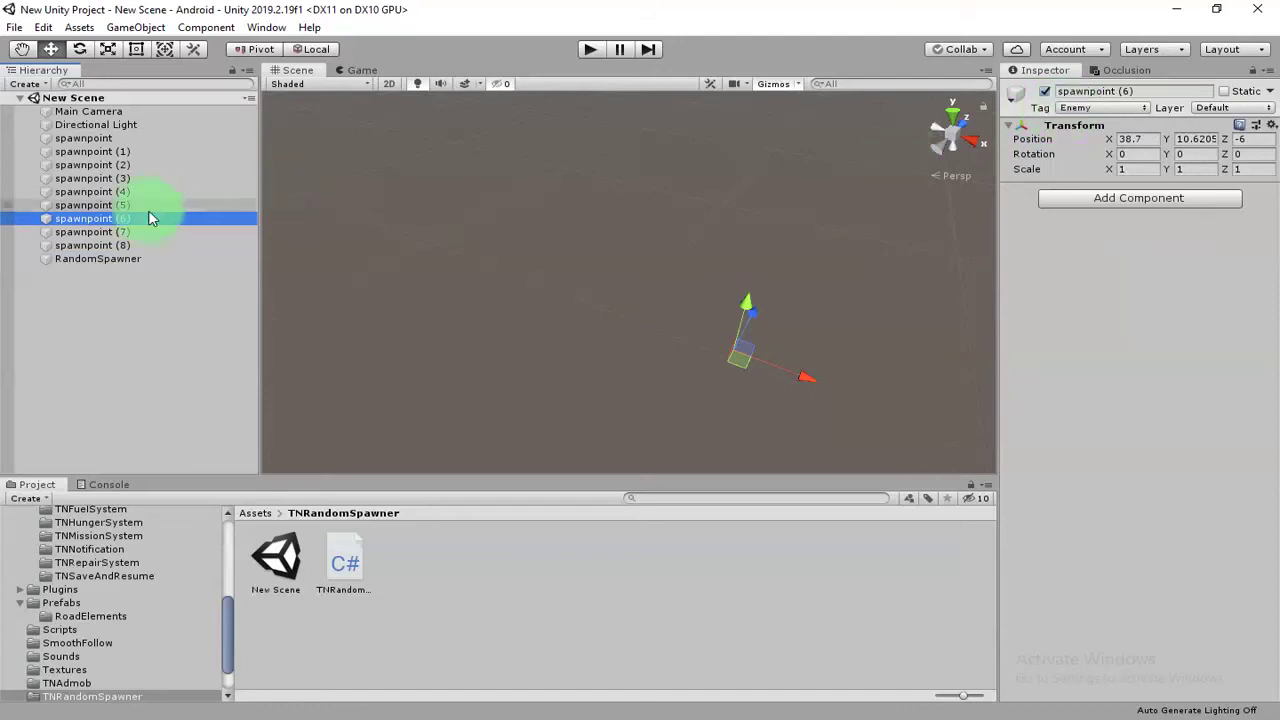
{"action": "left_click", "coordinate": [135, 258]}
{"action": "left_click", "coordinate": [1171, 217]}
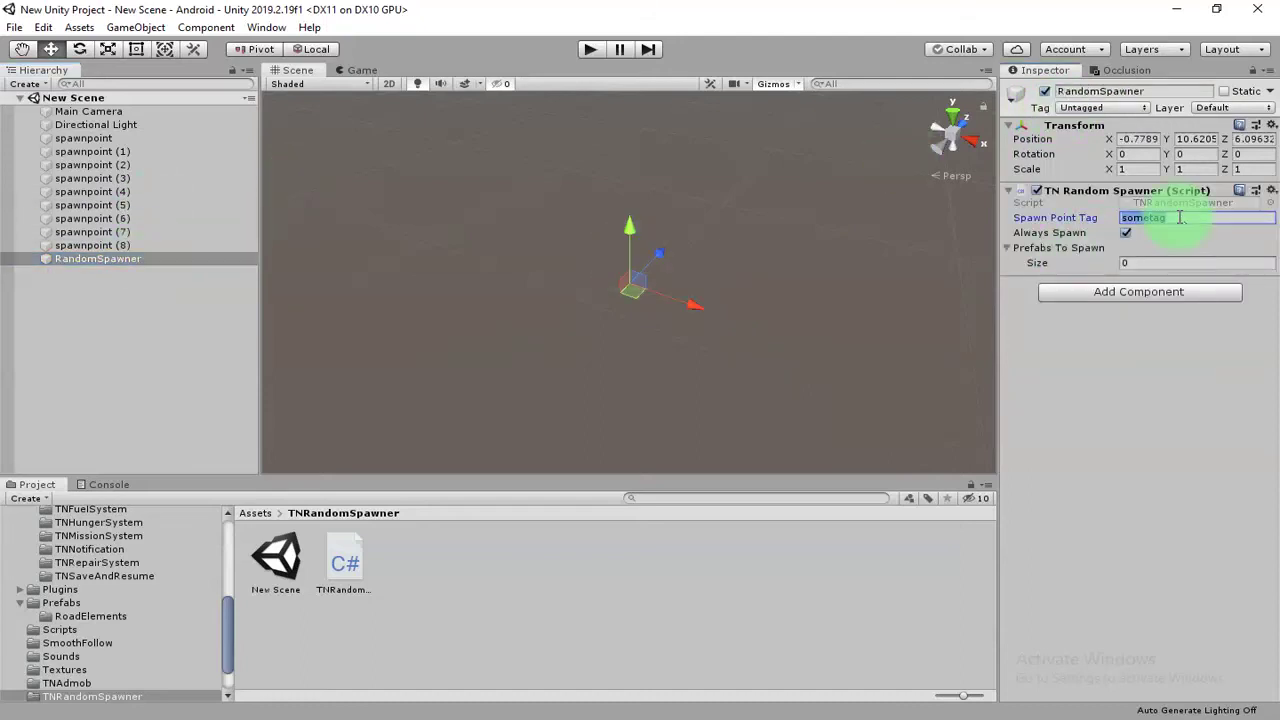
{"action": "type", "text": "Enemy"}
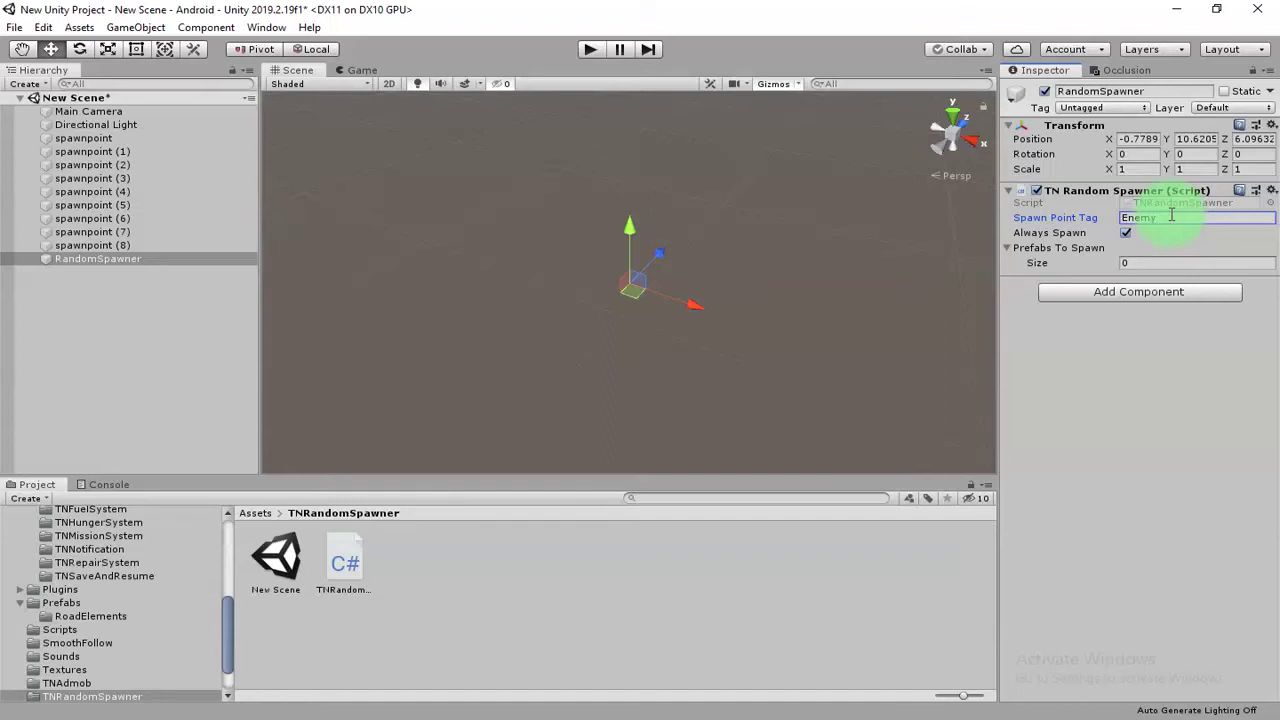
{"action": "key", "text": "ctrl+s"}
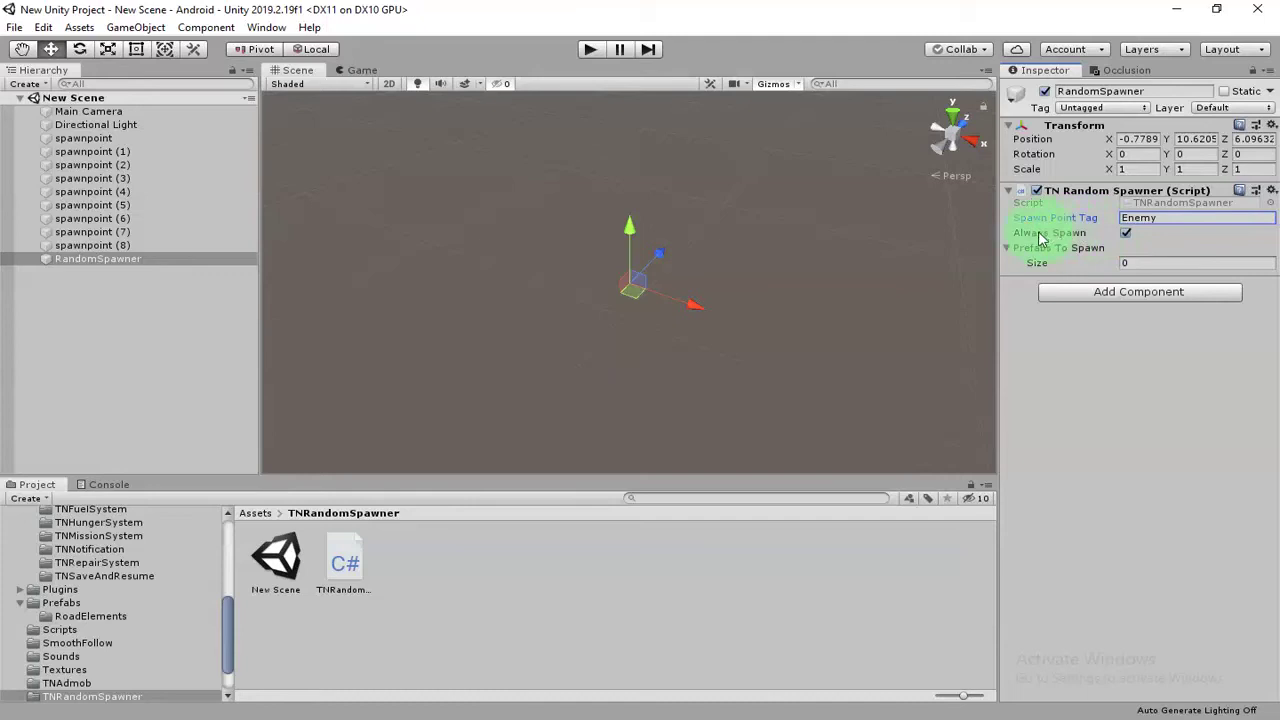
Toggle Always Spawn off and on, leaving it enabled, and save the scene
{"action": "left_click", "coordinate": [1126, 233]}
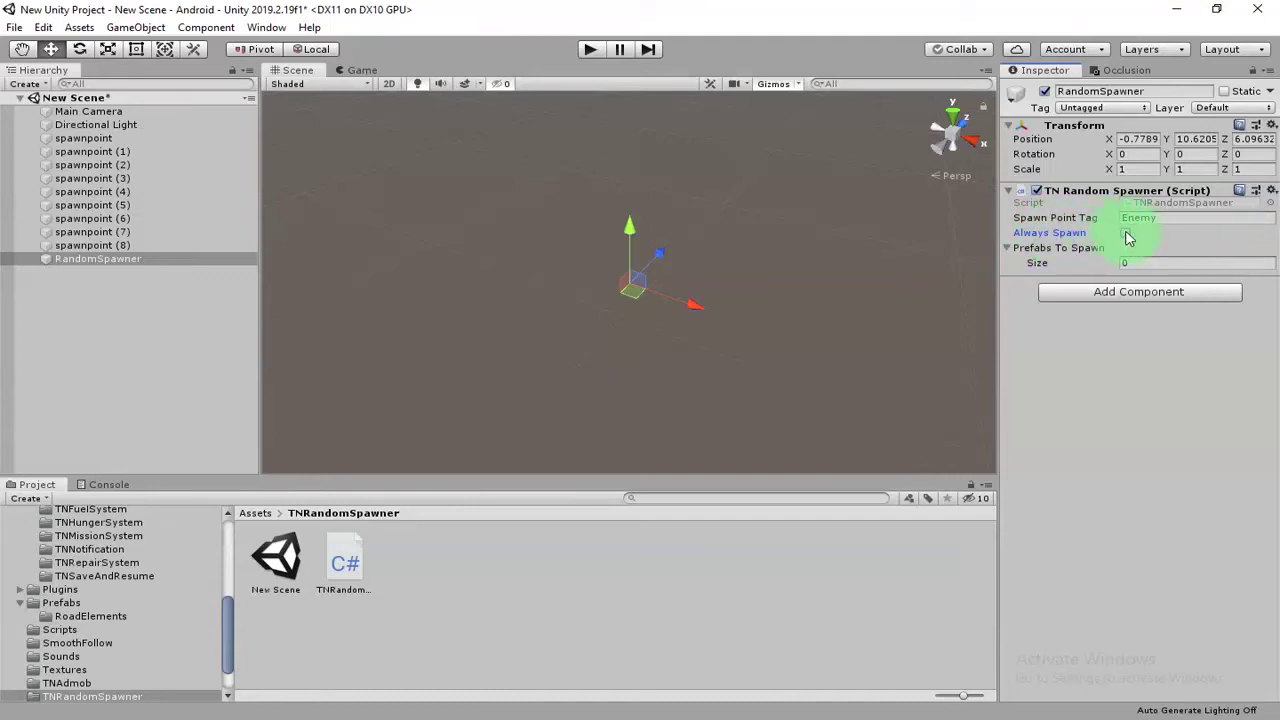
{"action": "left_click", "coordinate": [1126, 234]}
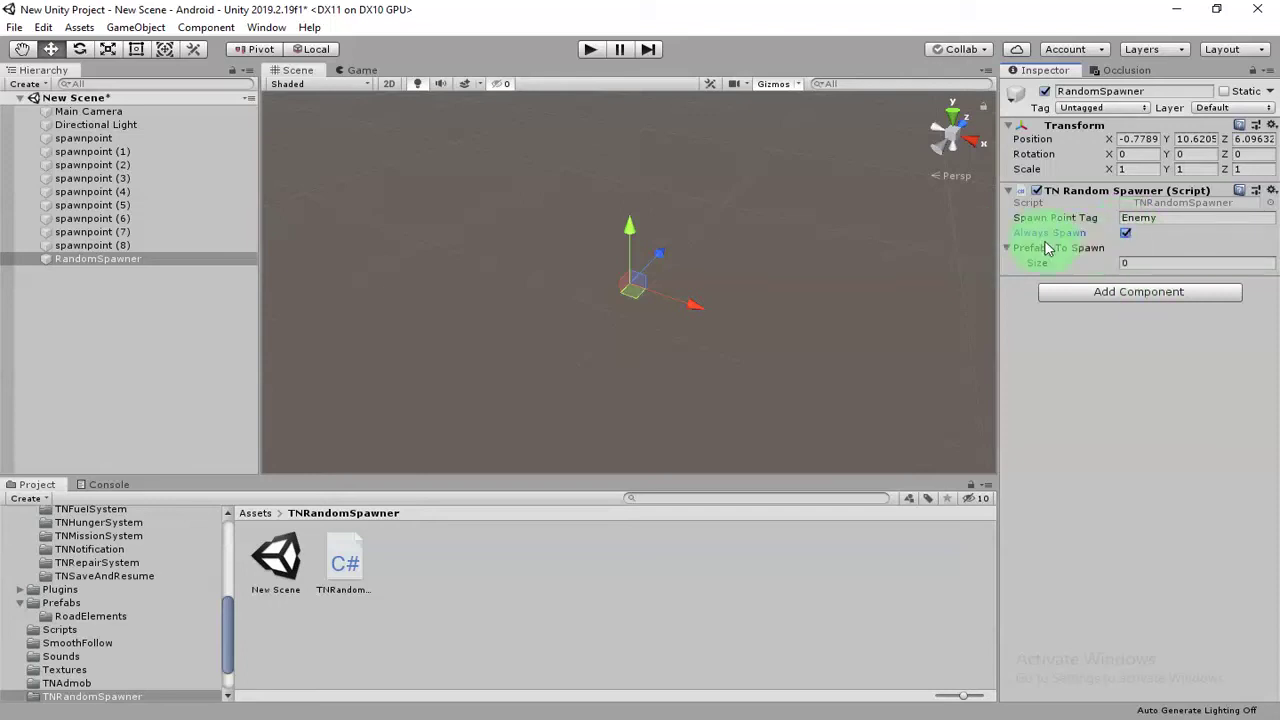
{"action": "key", "text": "ctrl+s"}
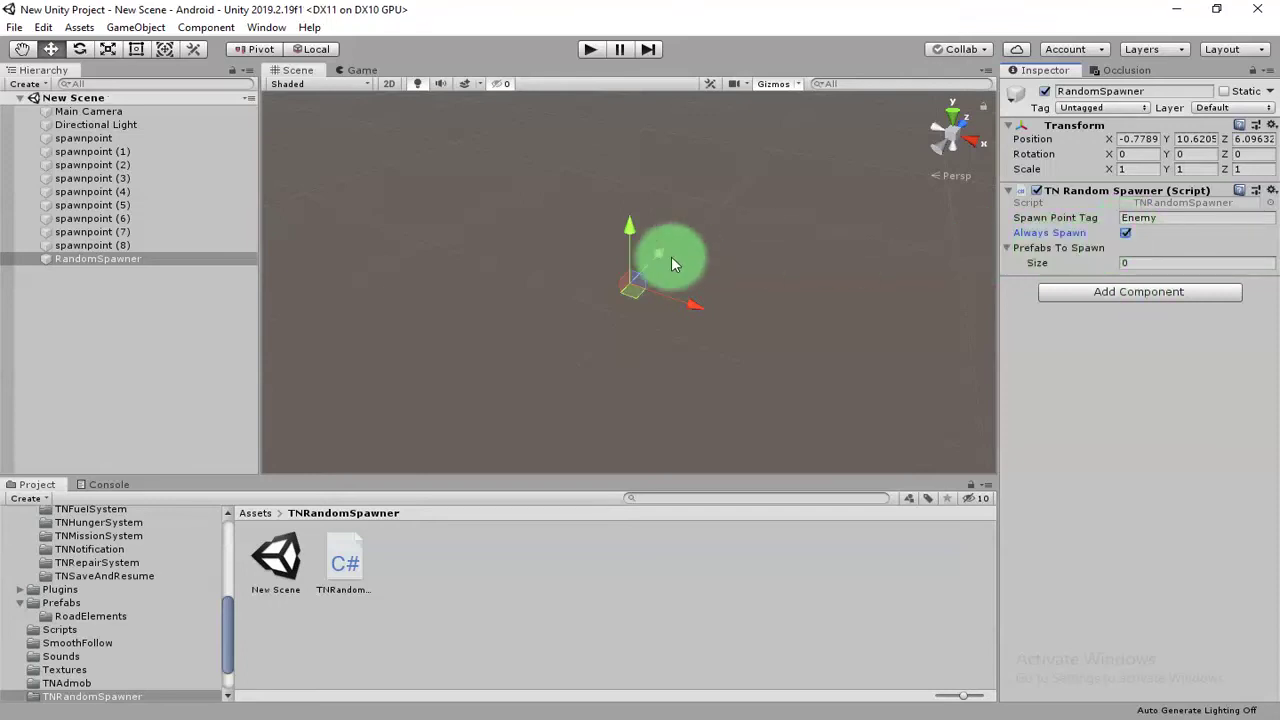
{"action": "left_click", "coordinate": [1126, 233]}
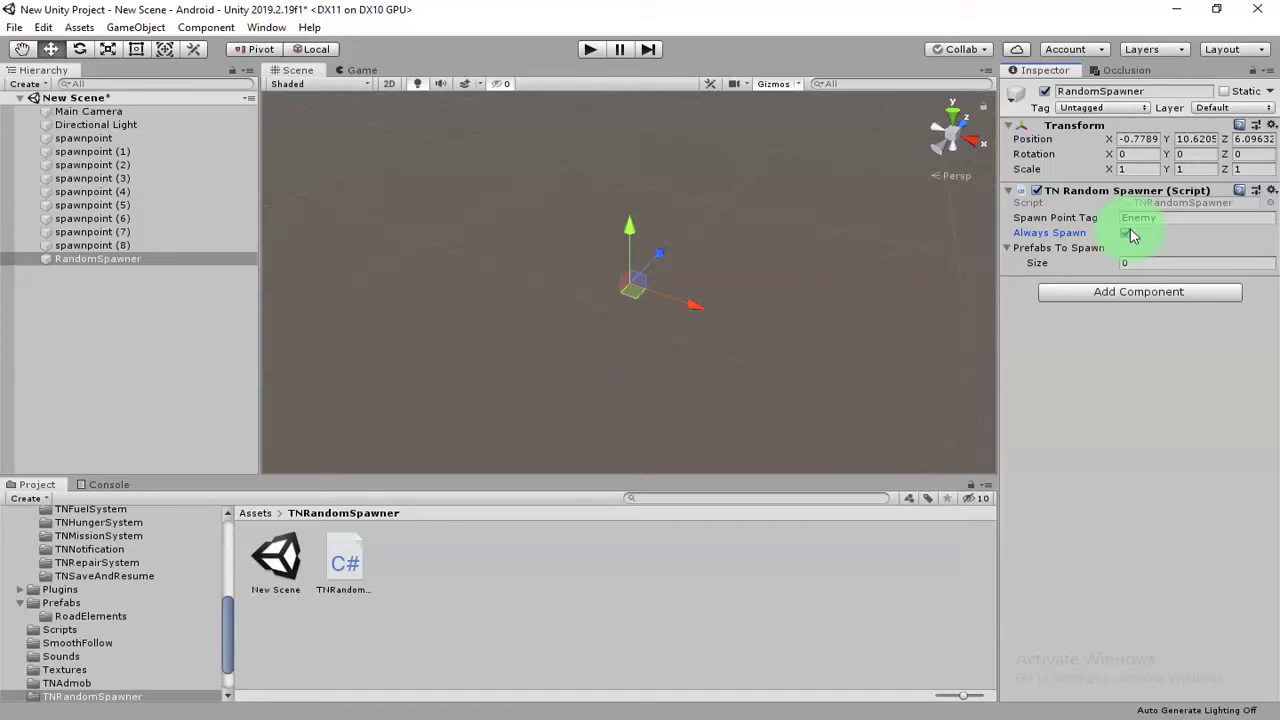
{"action": "left_click", "coordinate": [1127, 233]}
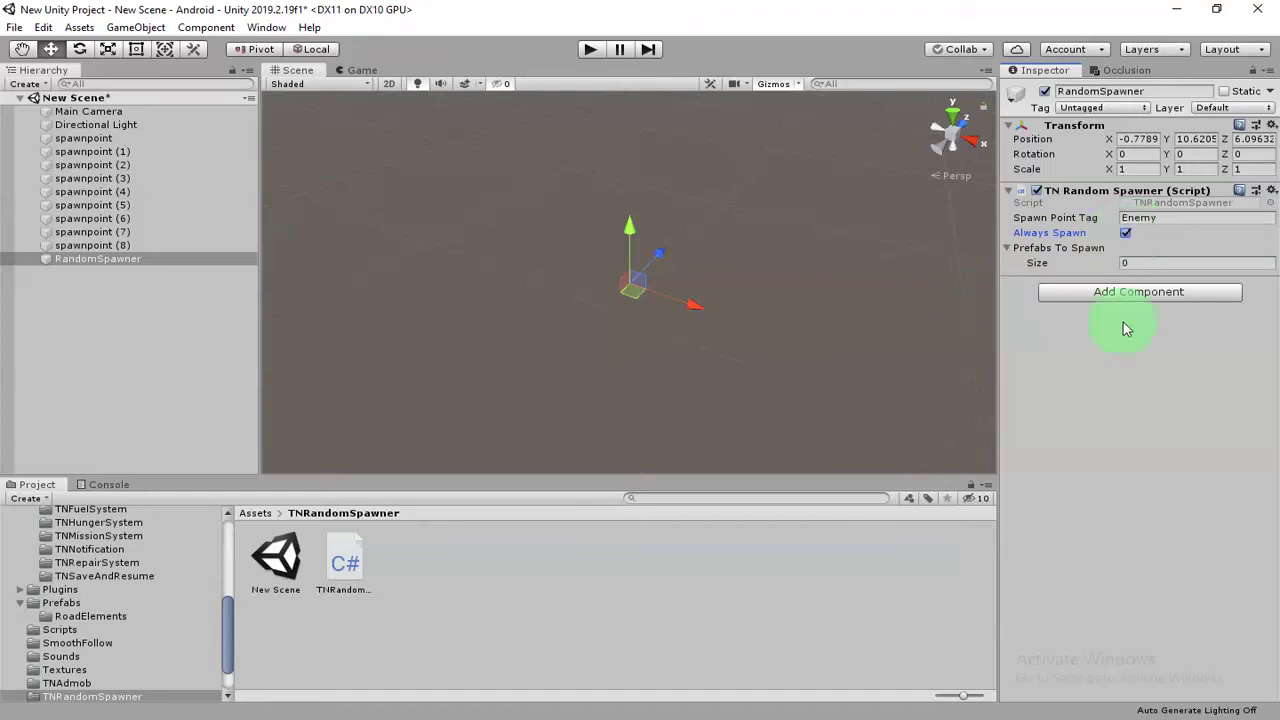
{"action": "key", "text": "ctrl+s"}
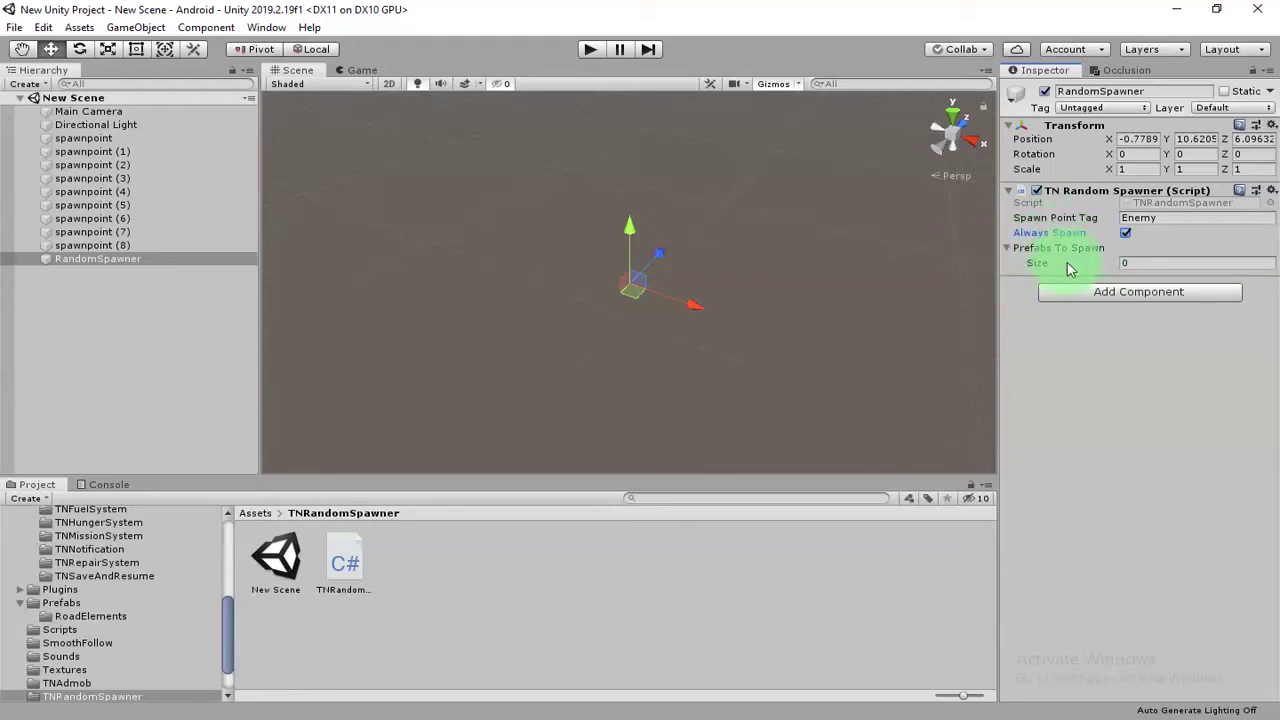
Open the Assets > Prefabs folder and set RandomSpawner's Prefabs To Spawn size to 4
{"action": "left_click", "coordinate": [255, 513]}
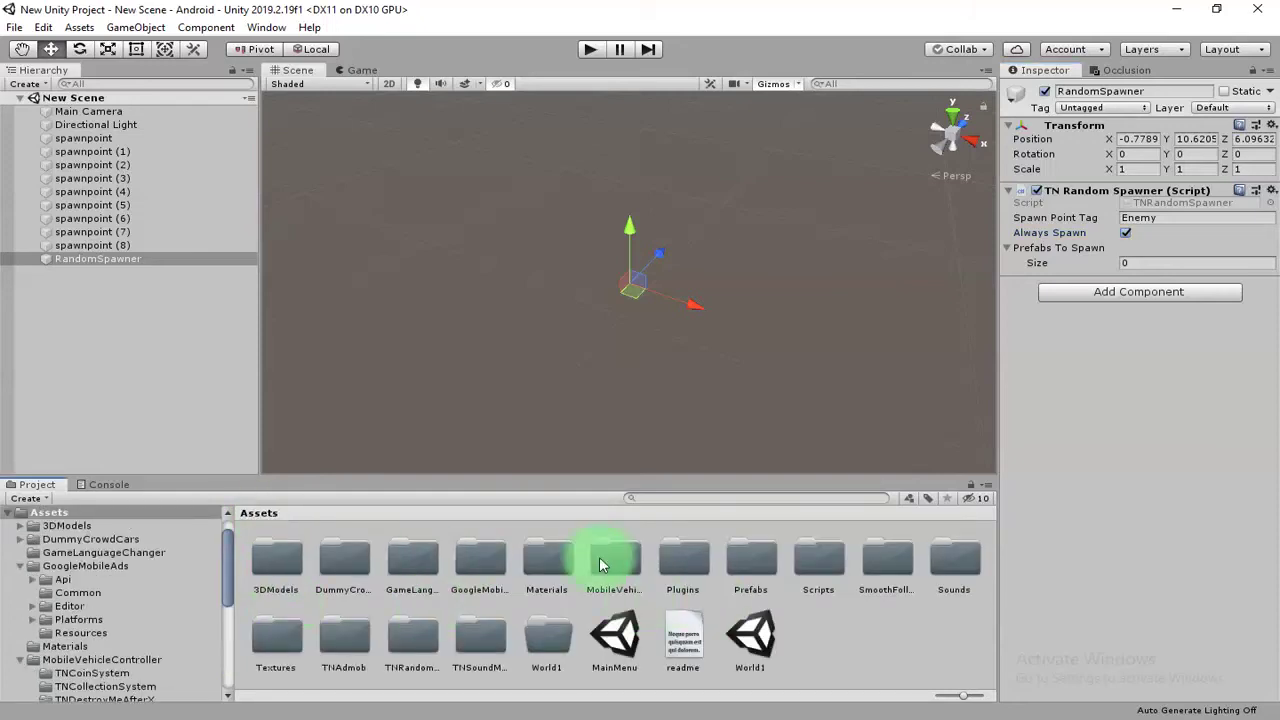
{"action": "double_click", "coordinate": [752, 556]}
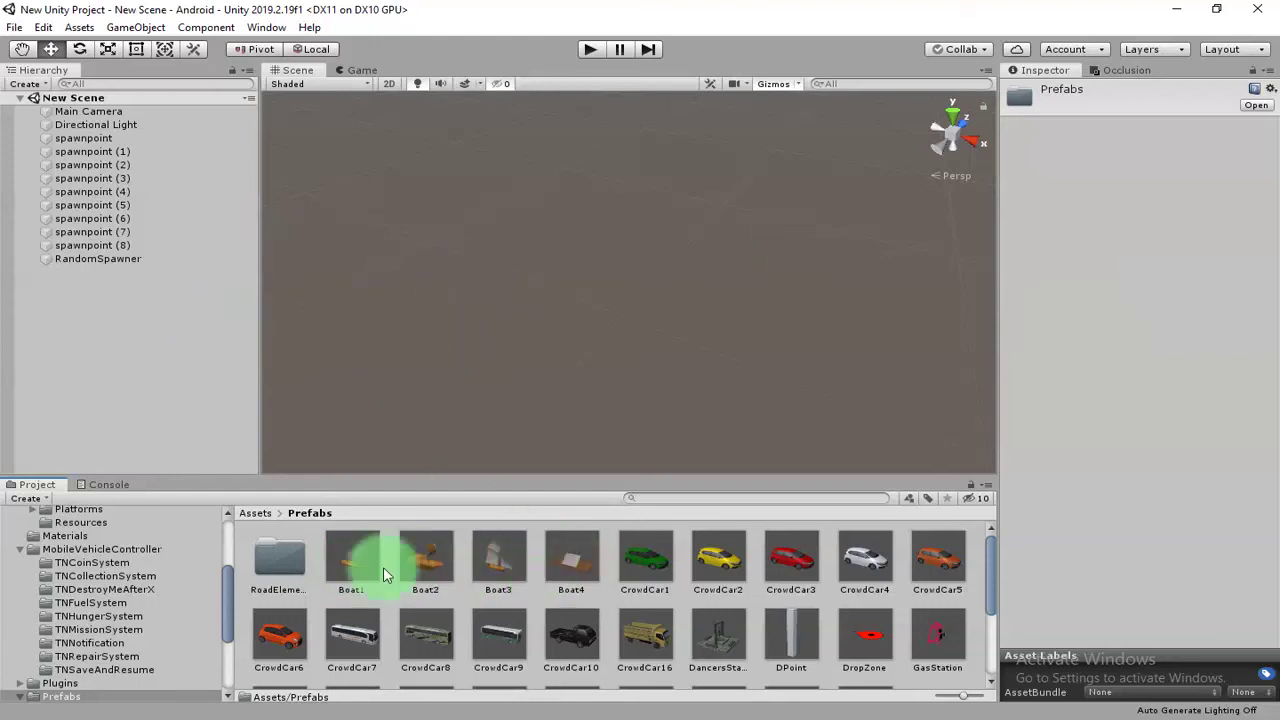
{"action": "left_click", "coordinate": [108, 262]}
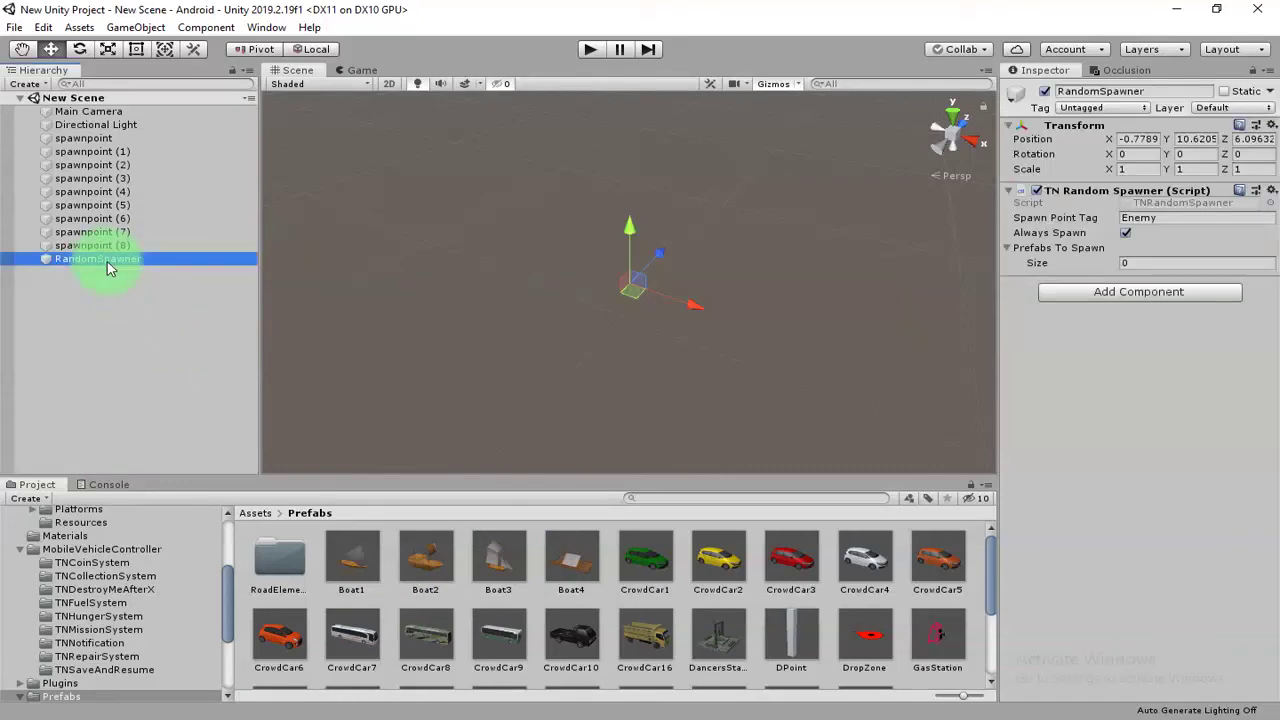
{"action": "left_click", "coordinate": [1137, 262]}
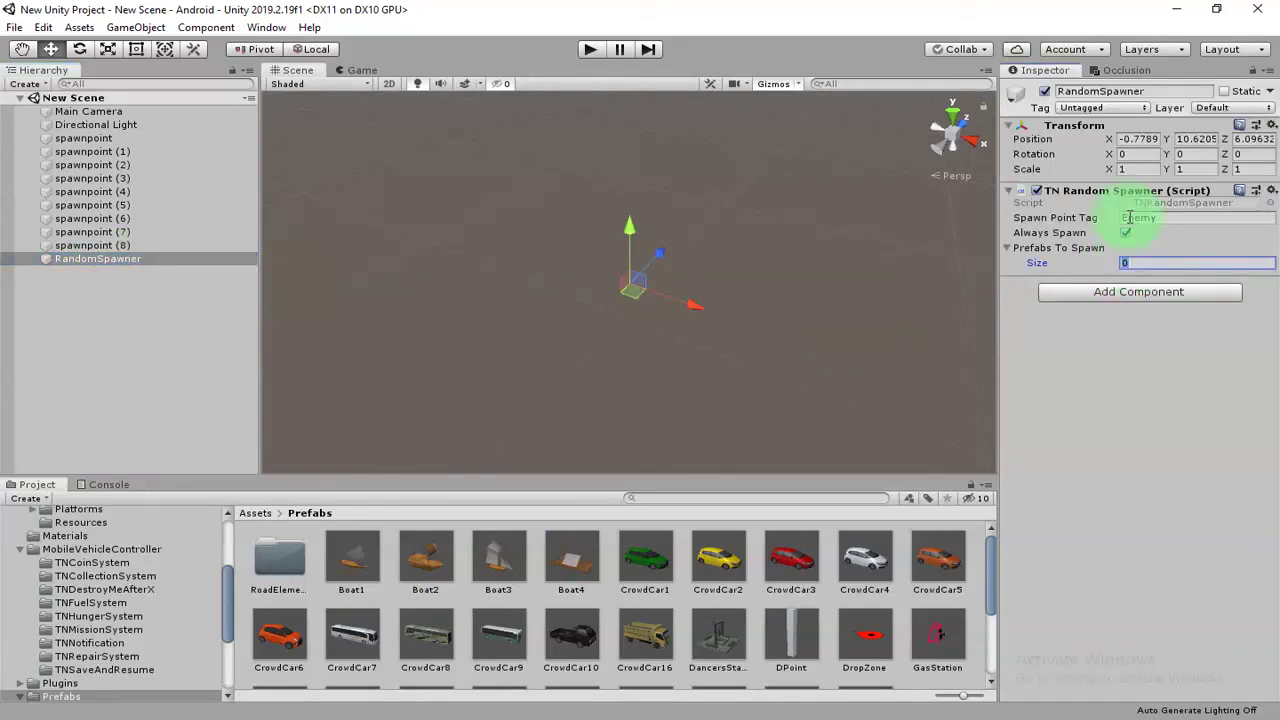
{"action": "type", "text": "4"}
{"action": "key", "text": "Return"}
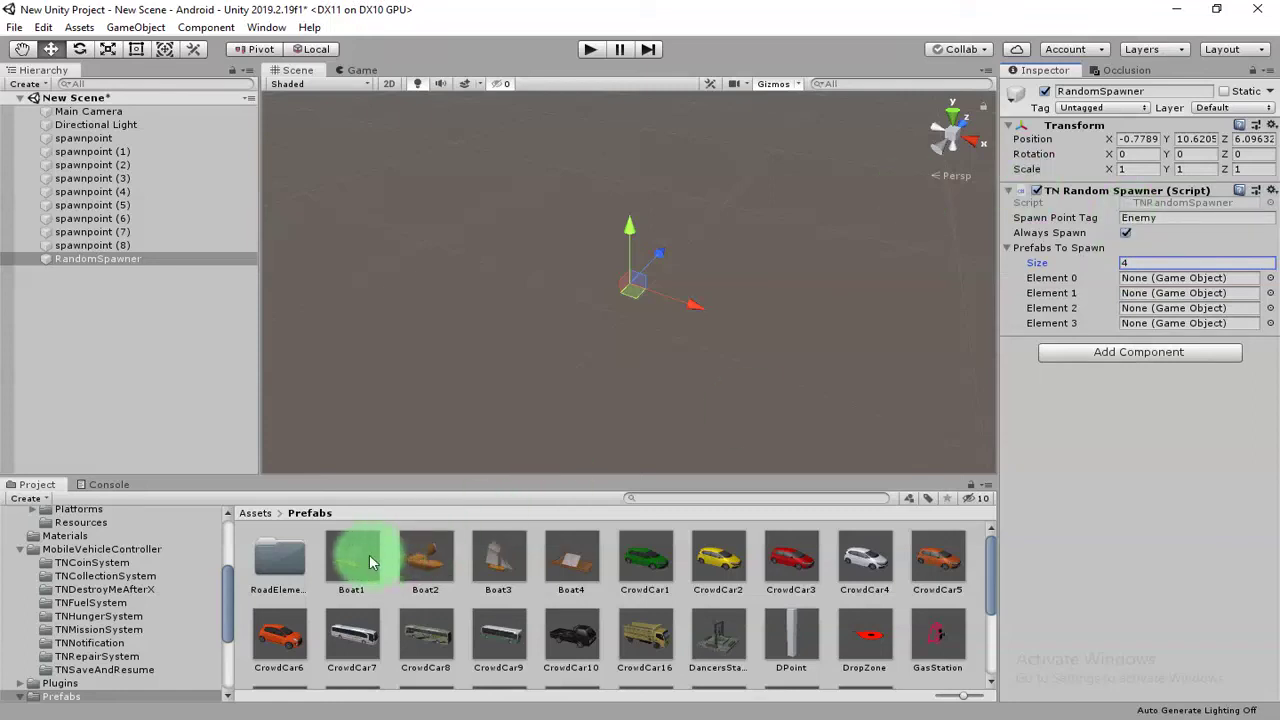
Assign Boat1, Boat2, Boat3 and Boat4 to Elements 0–3 and save the scene
{"action": "left_click_drag", "start_coordinate": [370, 562], "coordinate": [1180, 278]}
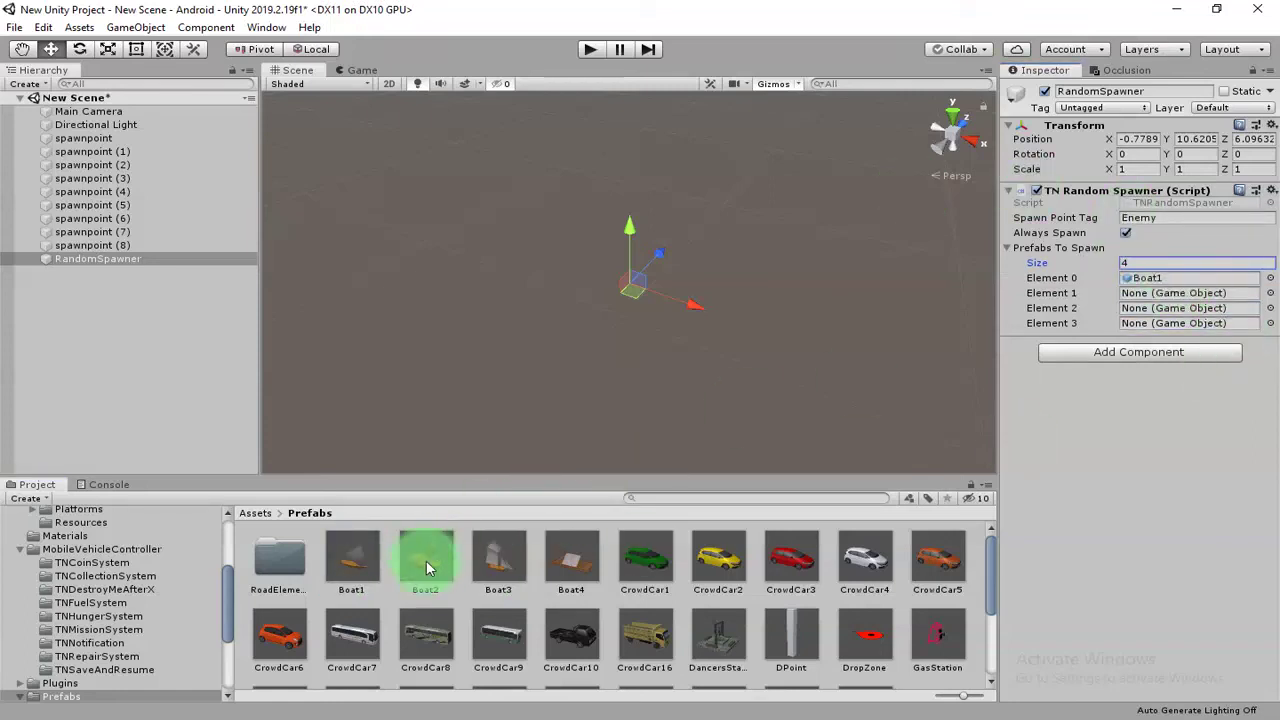
{"action": "left_click_drag", "start_coordinate": [426, 568], "coordinate": [1185, 293]}
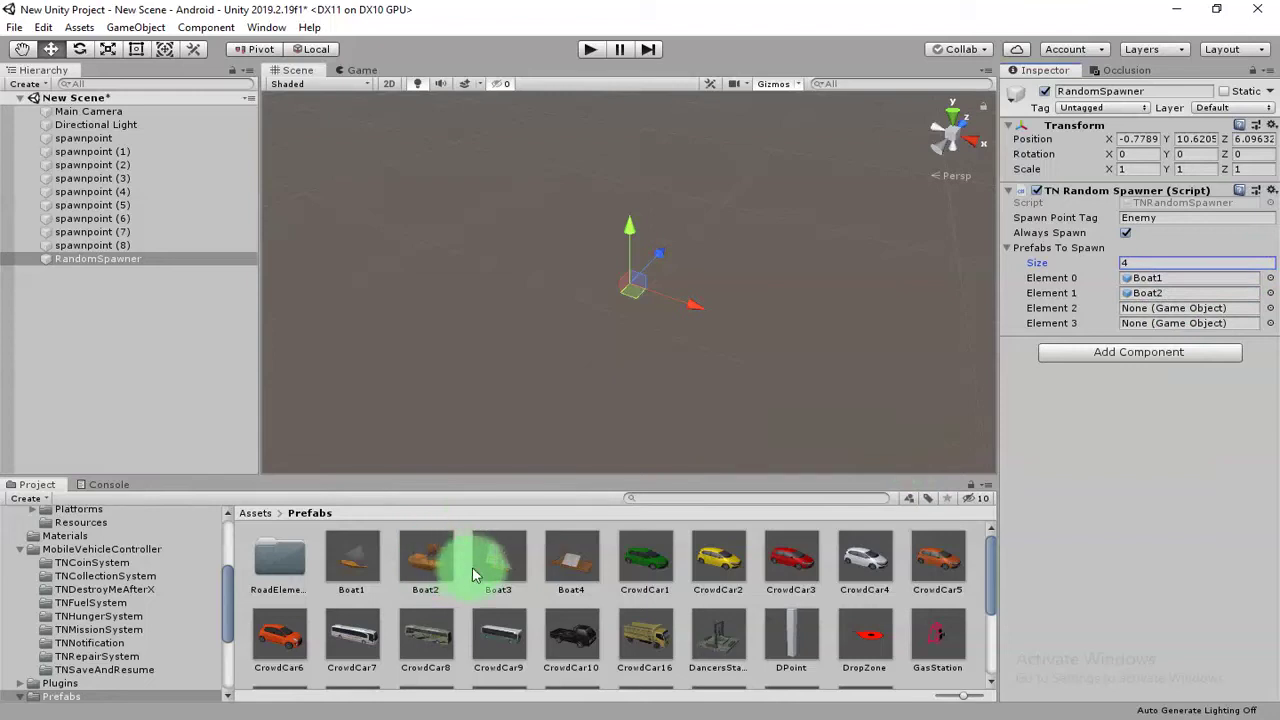
{"action": "left_click_drag", "start_coordinate": [474, 574], "coordinate": [1175, 308]}
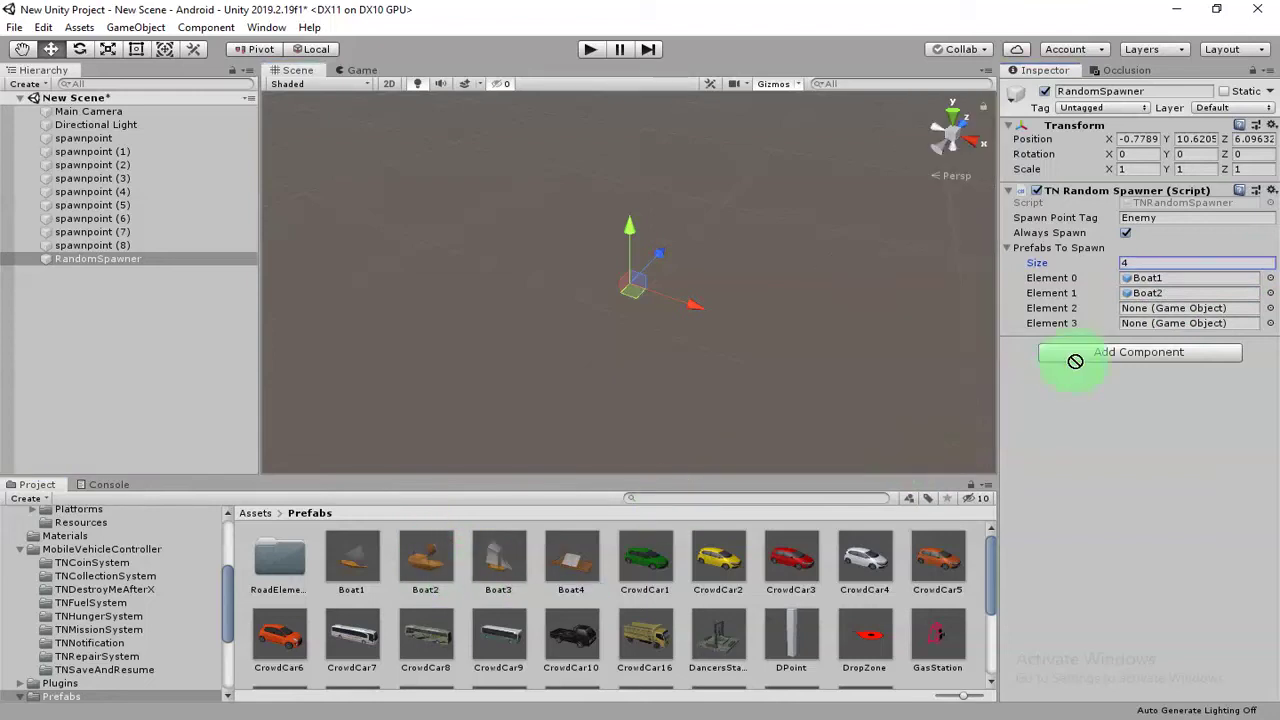
{"action": "left_click", "coordinate": [513, 566]}
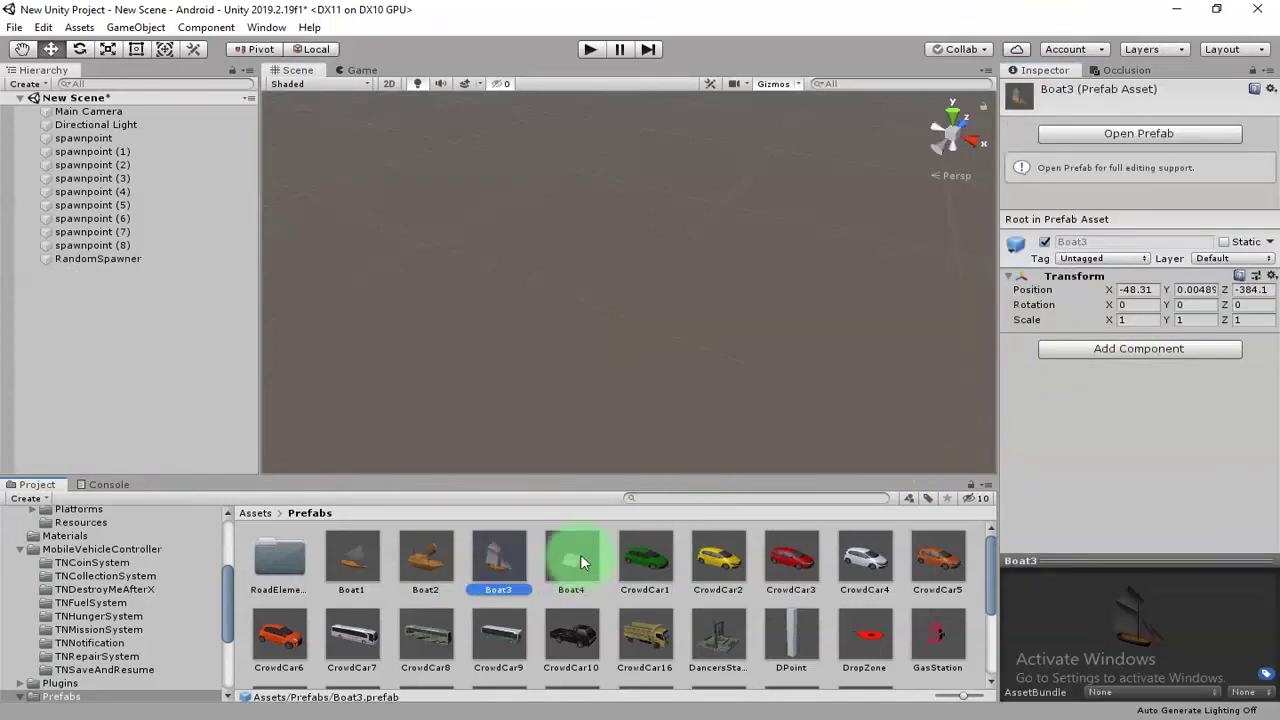
{"action": "left_click", "coordinate": [77, 261]}
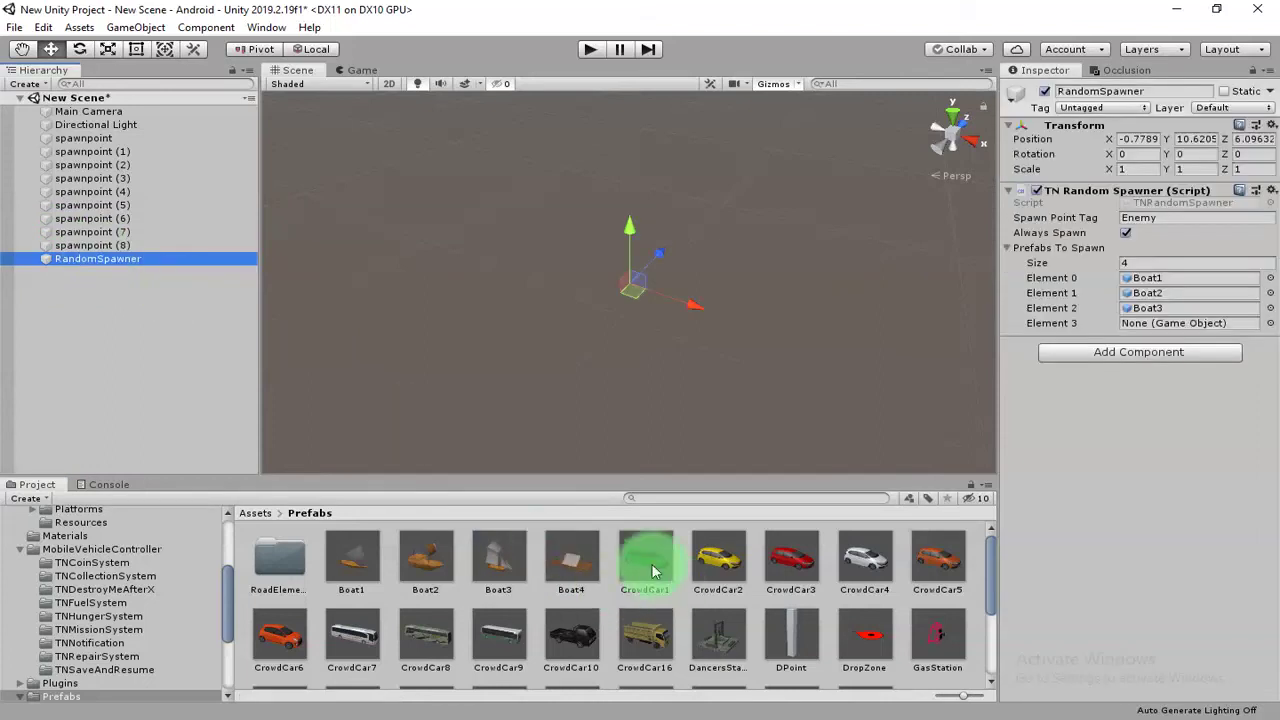
{"action": "left_click_drag", "start_coordinate": [571, 560], "coordinate": [1175, 323]}
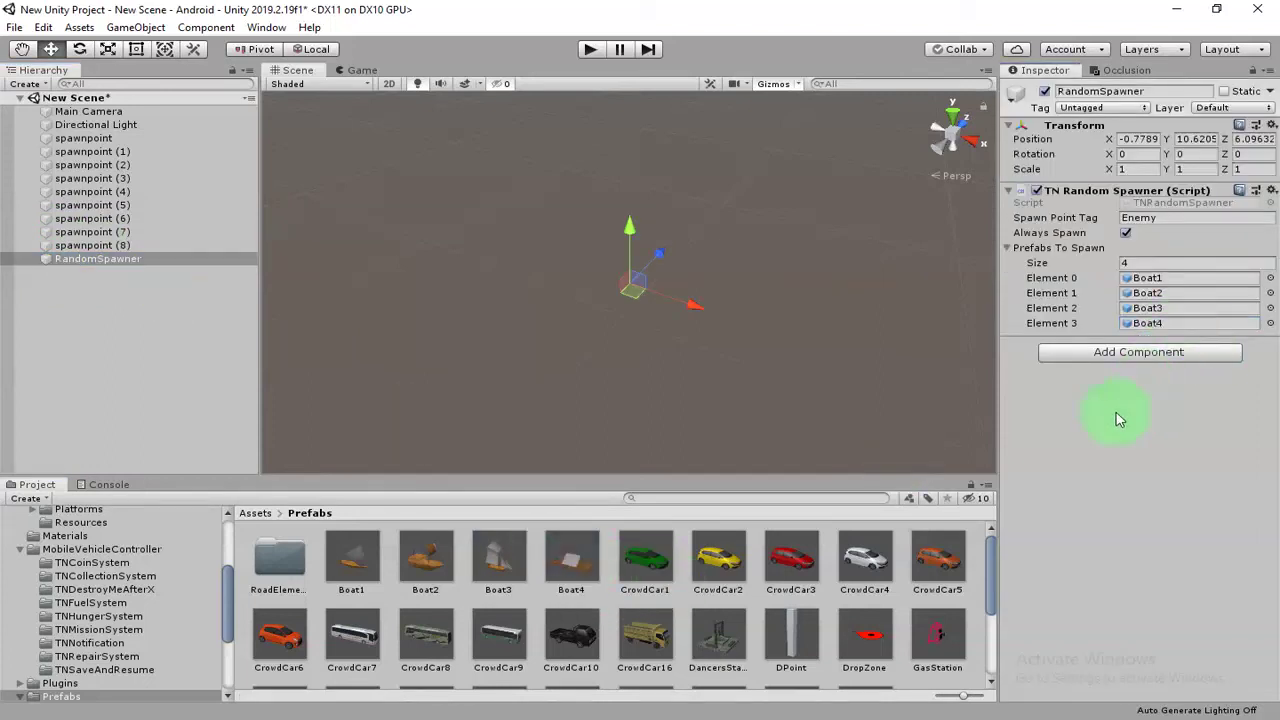
{"action": "key", "text": "ctrl+s"}
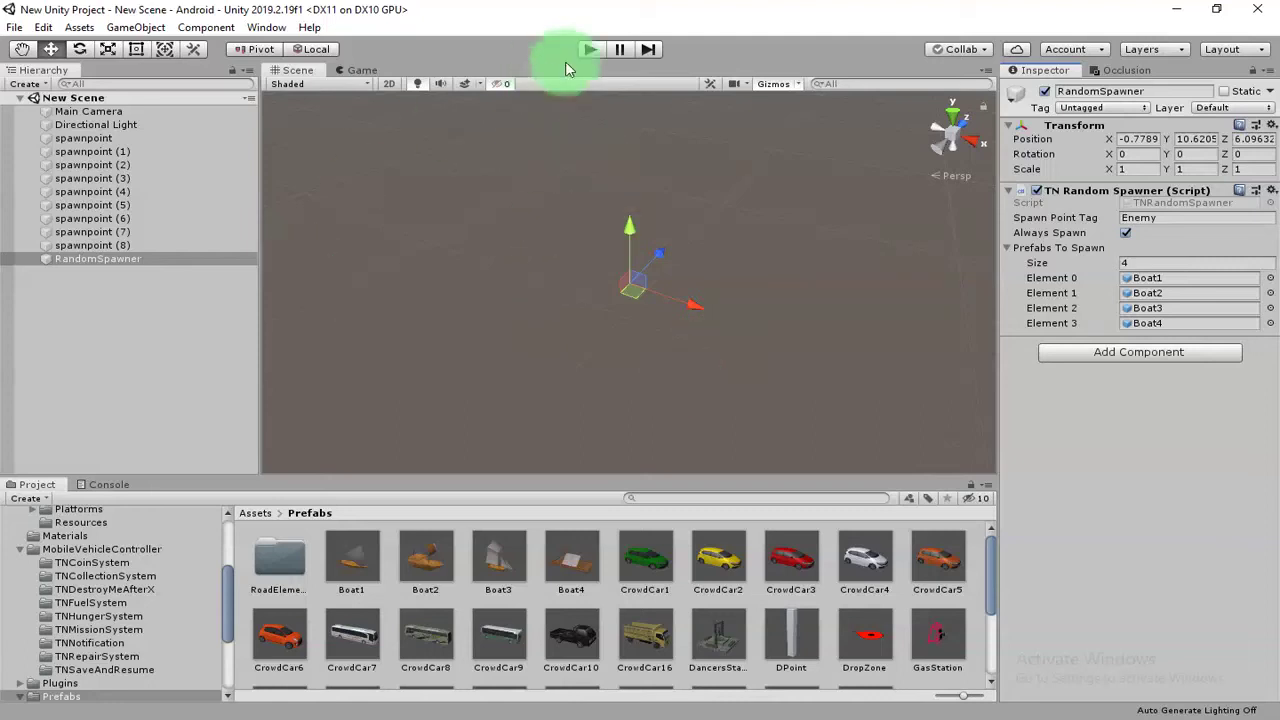
{"action": "left_click", "coordinate": [597, 49]}
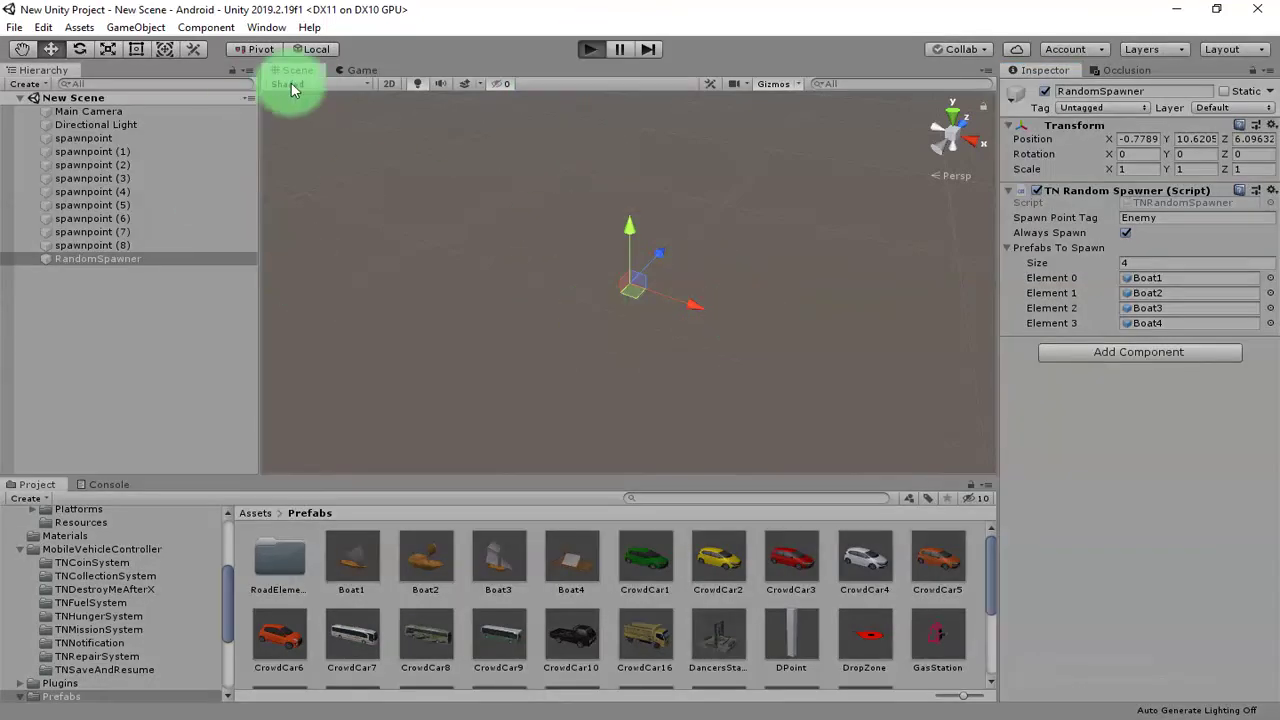
{"action": "left_click", "coordinate": [355, 71]}
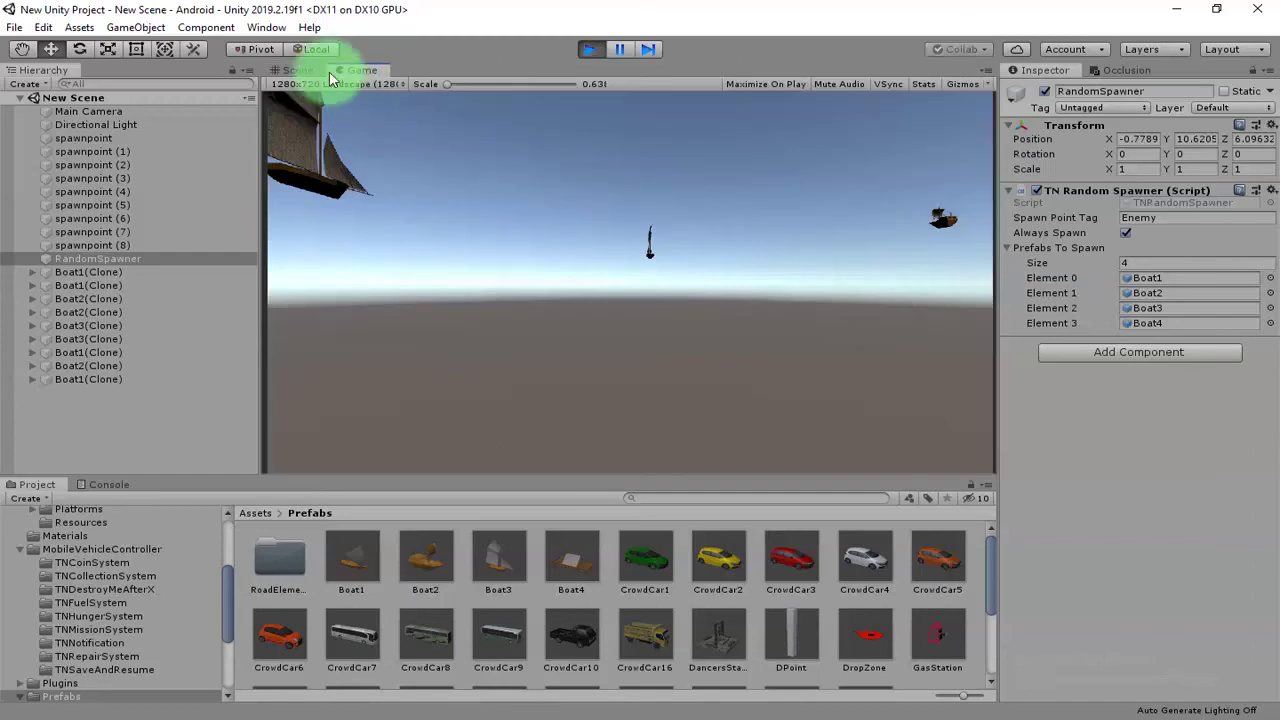
{"action": "left_click", "coordinate": [297, 70]}
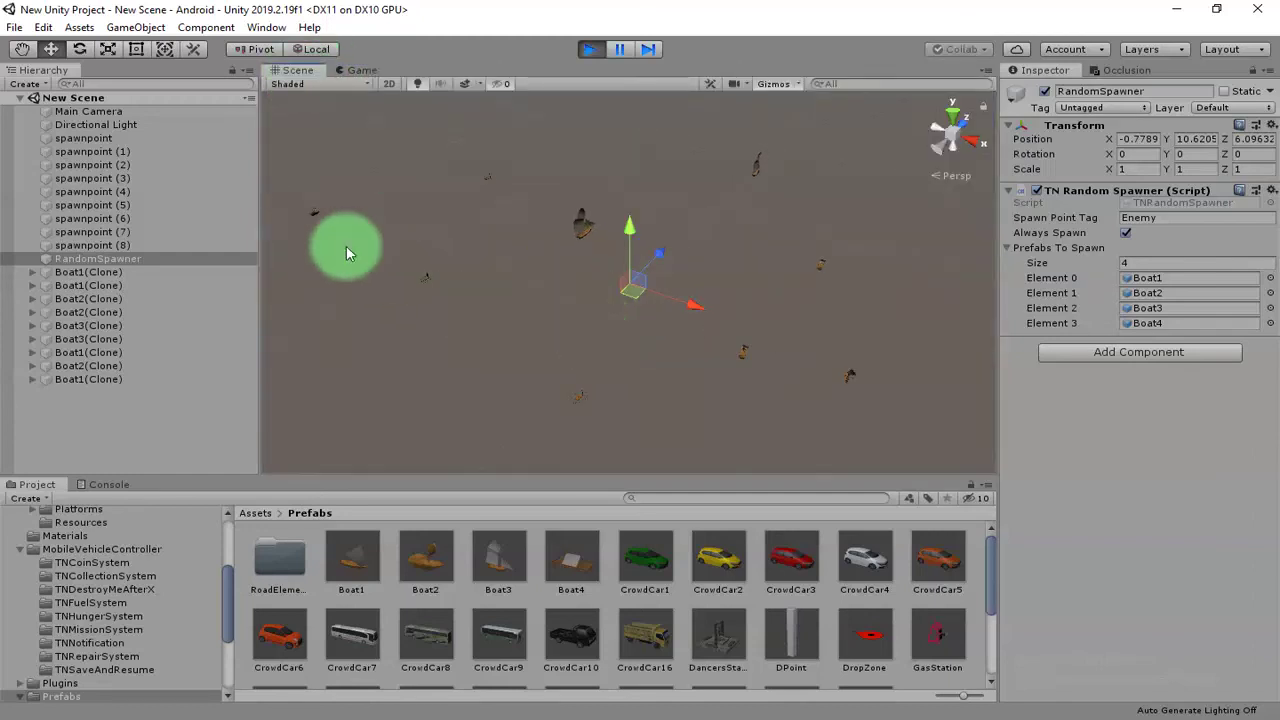
{"action": "left_click", "coordinate": [95, 139]}
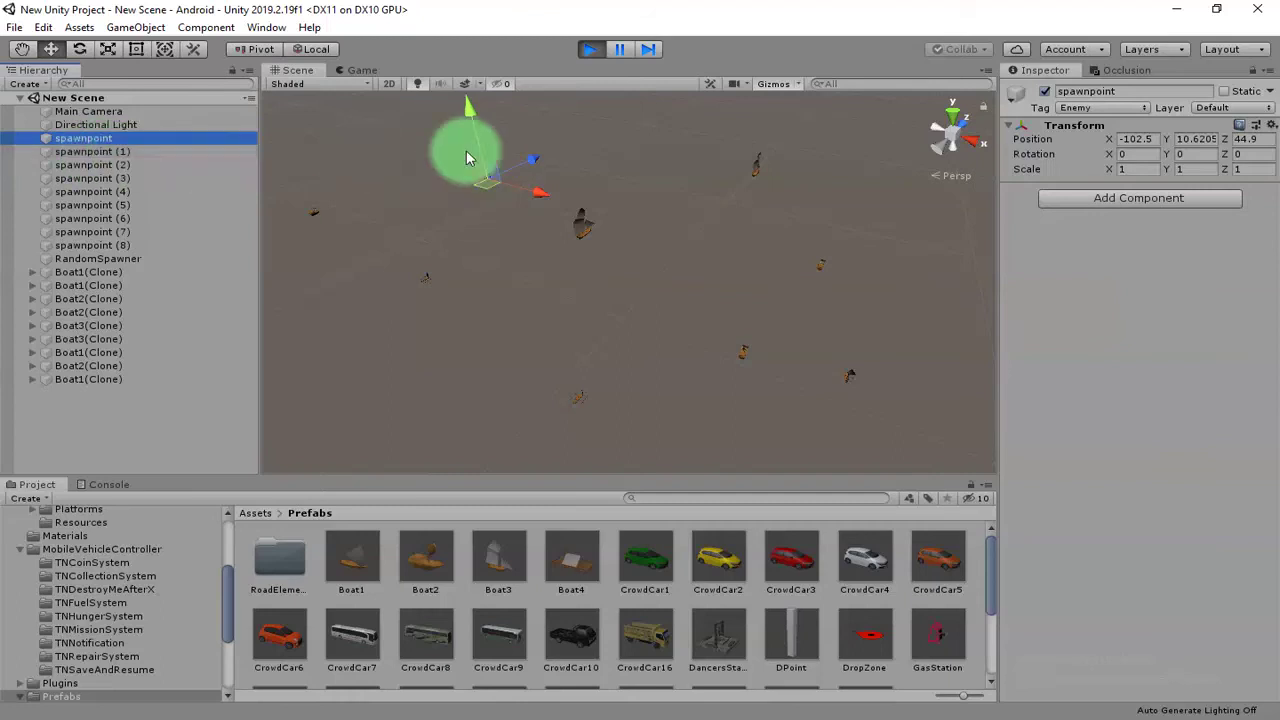
{"action": "left_click", "coordinate": [95, 152]}
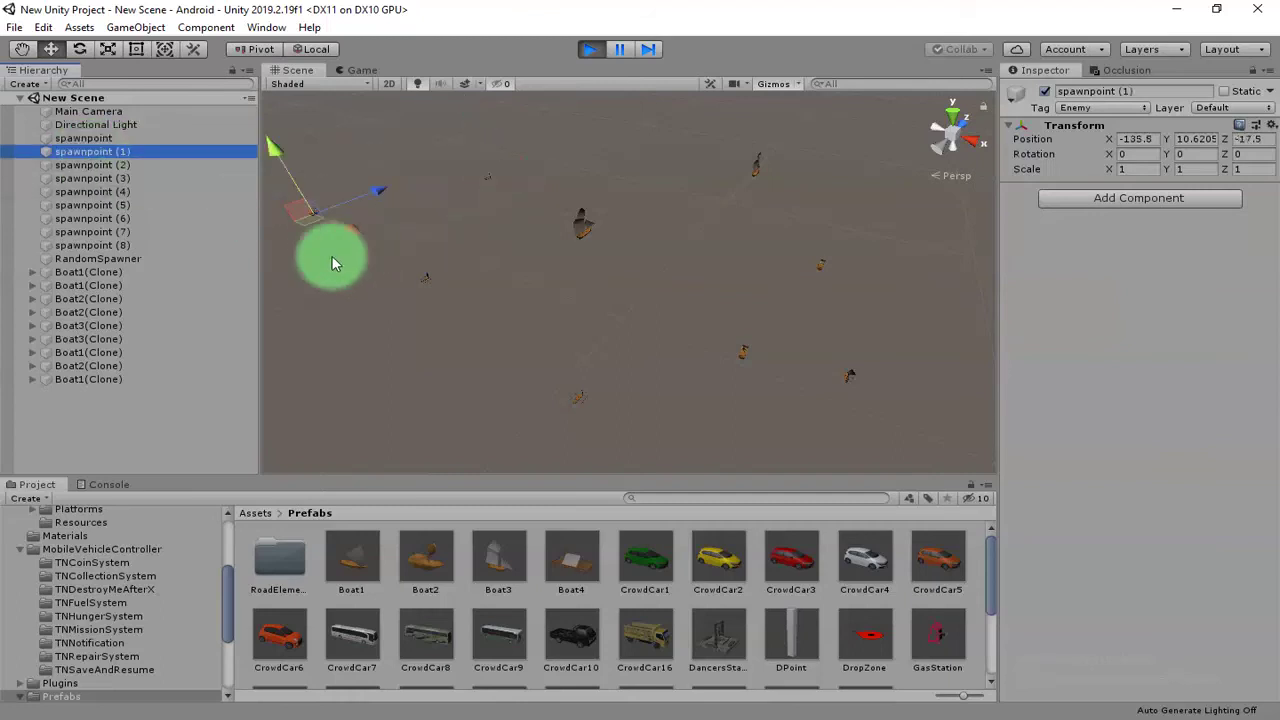
{"action": "left_click", "coordinate": [139, 167]}
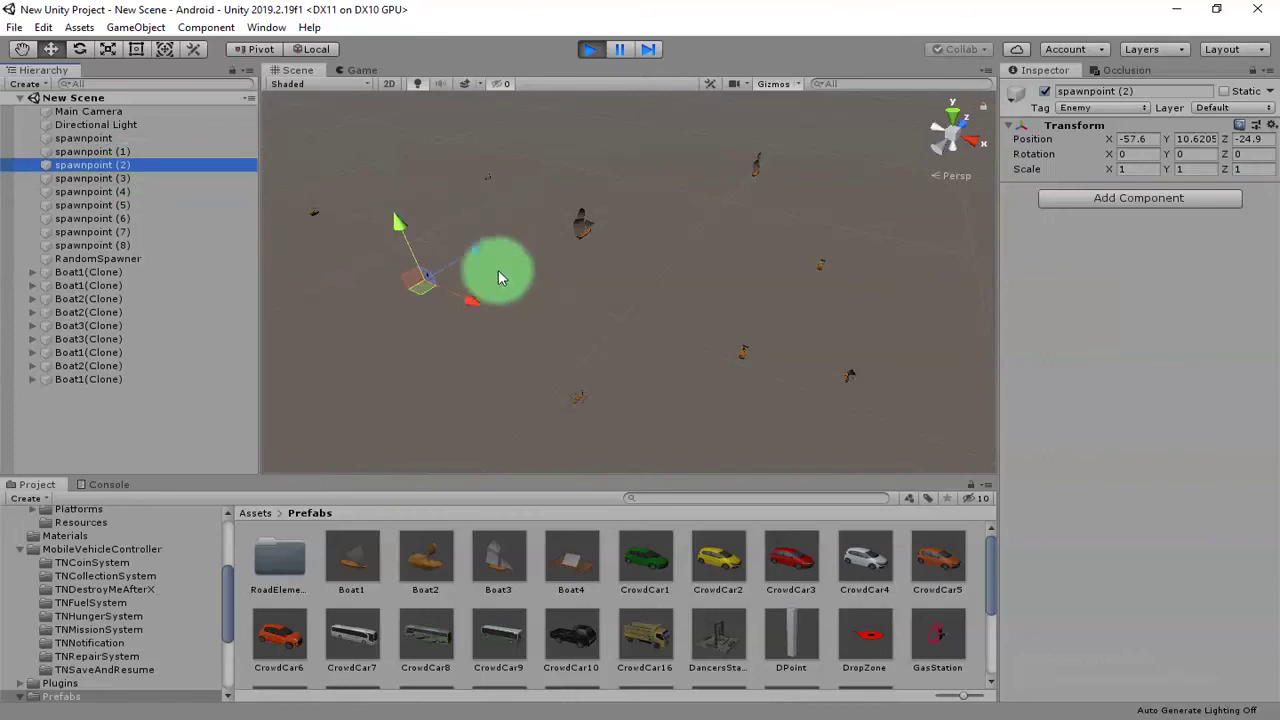
{"action": "left_click", "coordinate": [162, 191]}
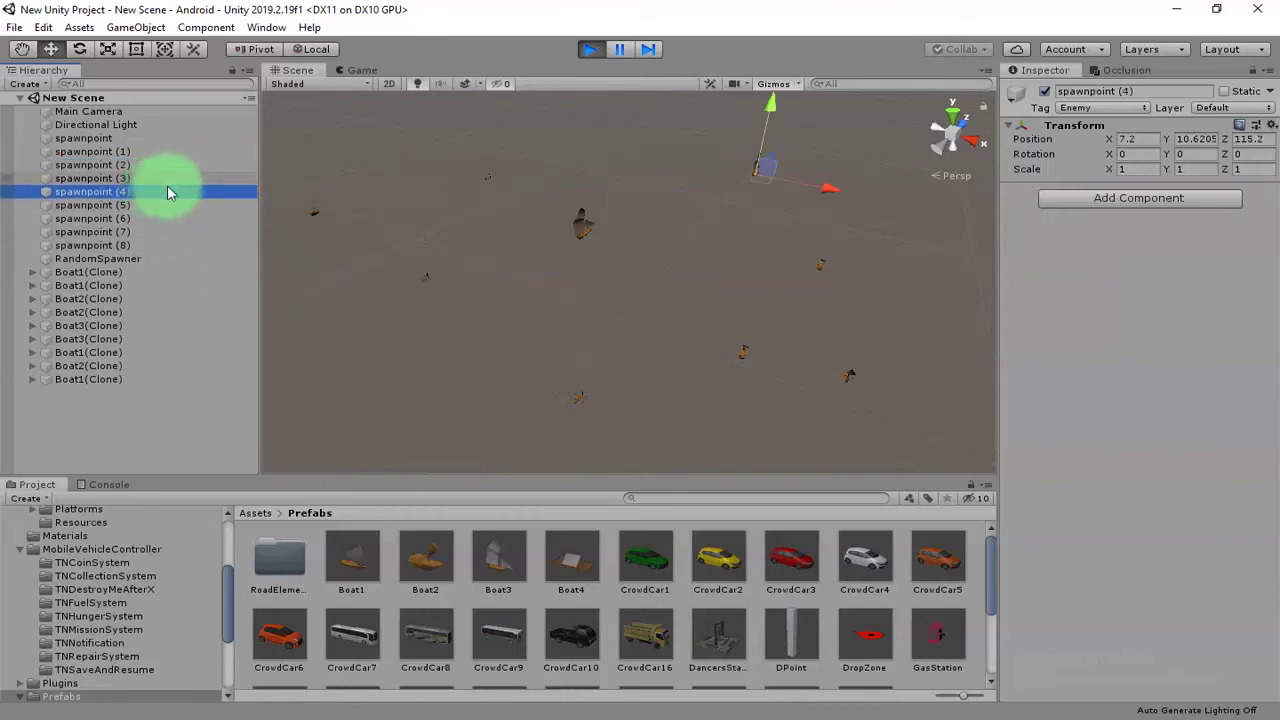
{"action": "left_click", "coordinate": [166, 205]}
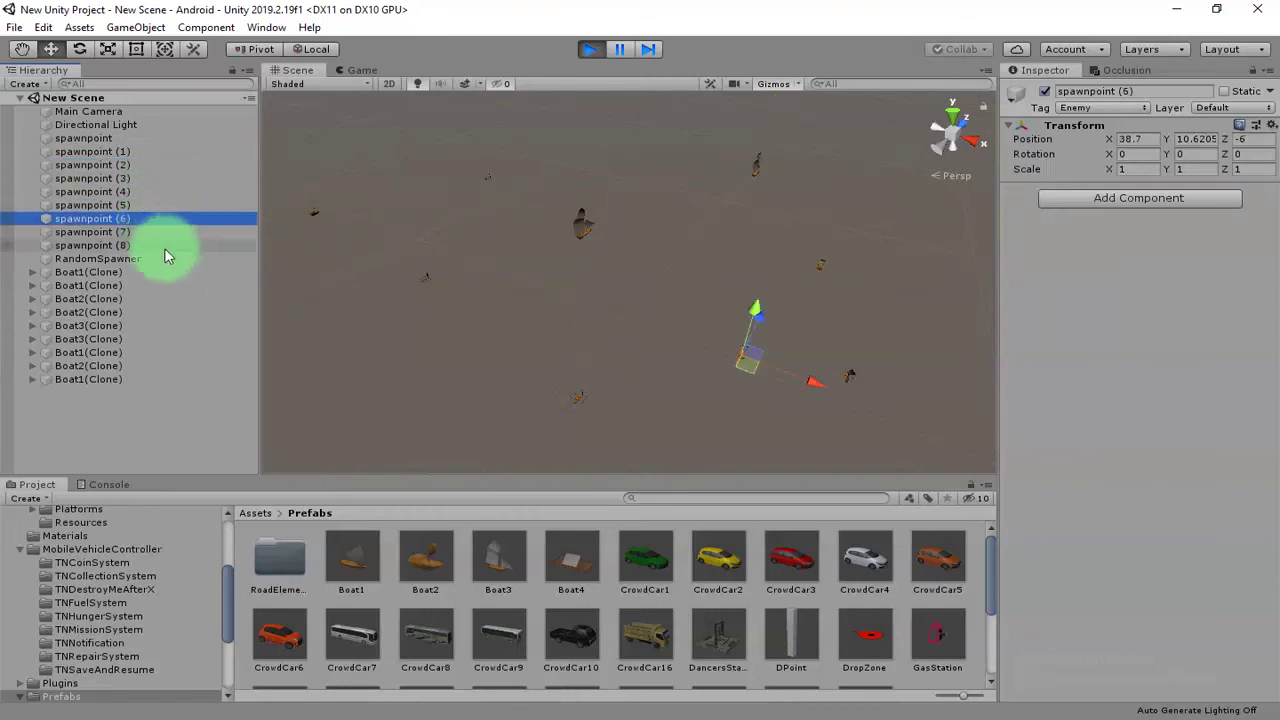
{"action": "left_click", "coordinate": [145, 246]}
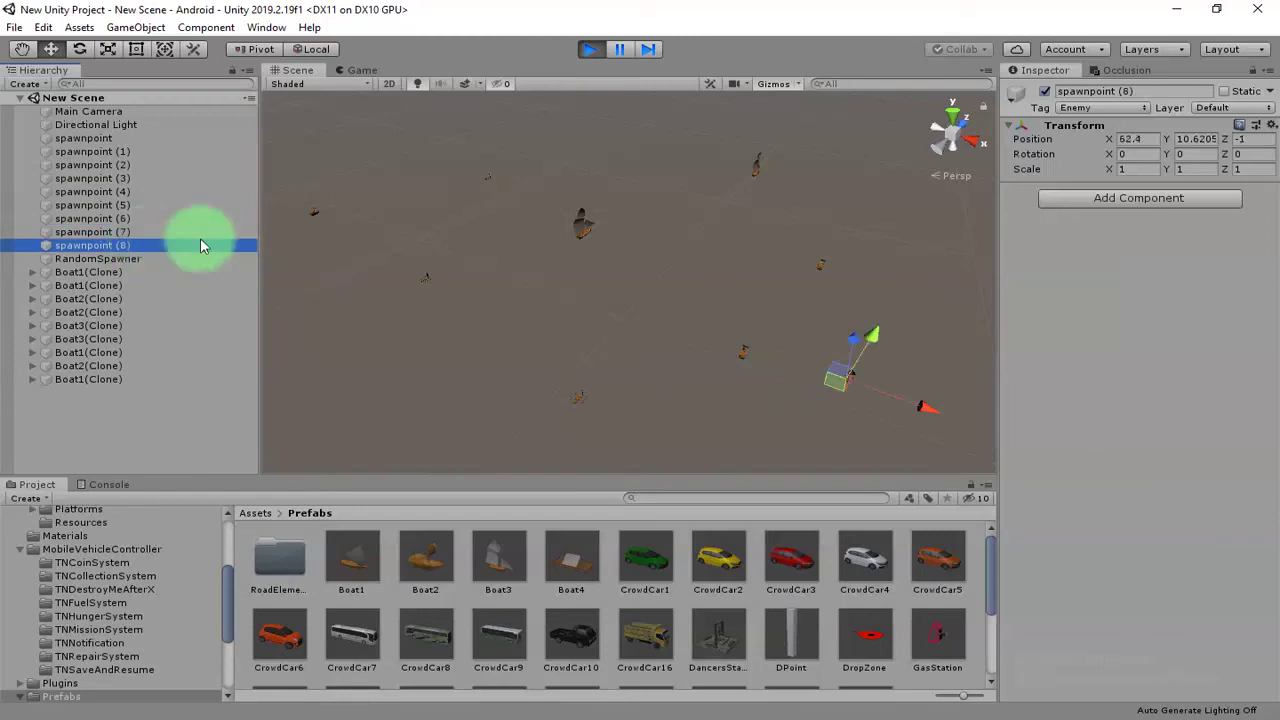
{"action": "left_click", "coordinate": [591, 50]}
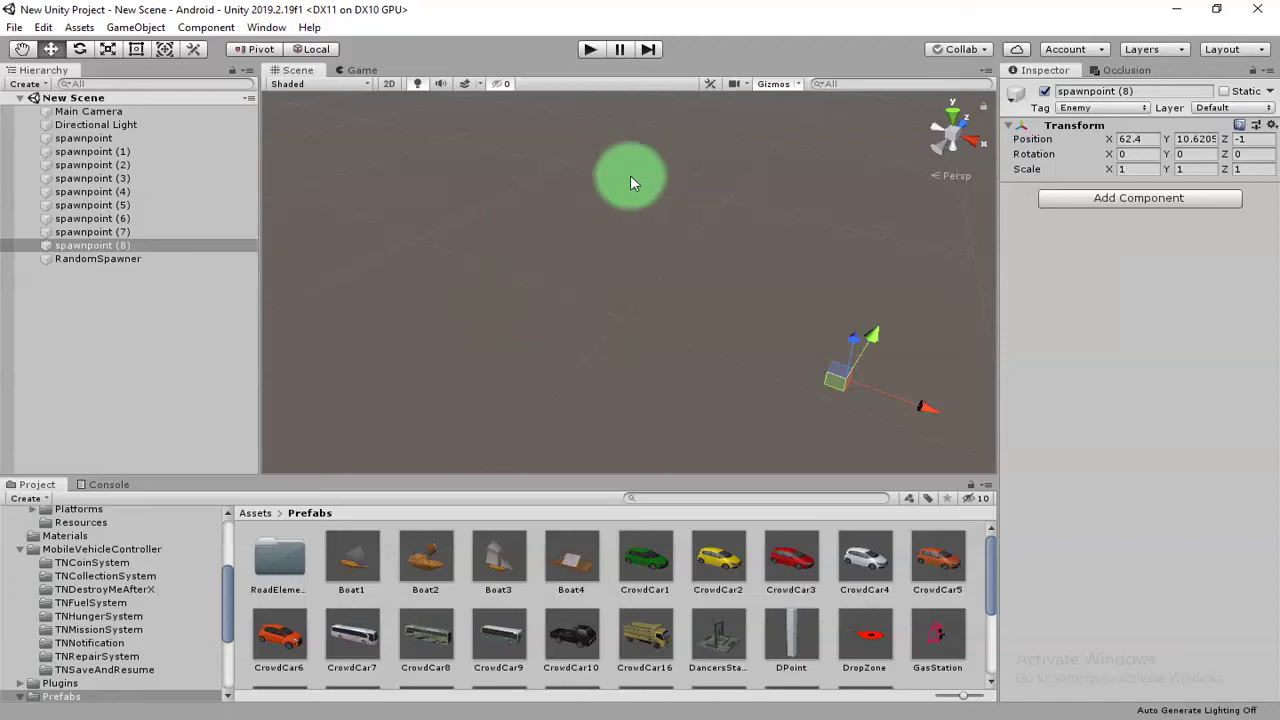
{"action": "left_click", "coordinate": [589, 49]}
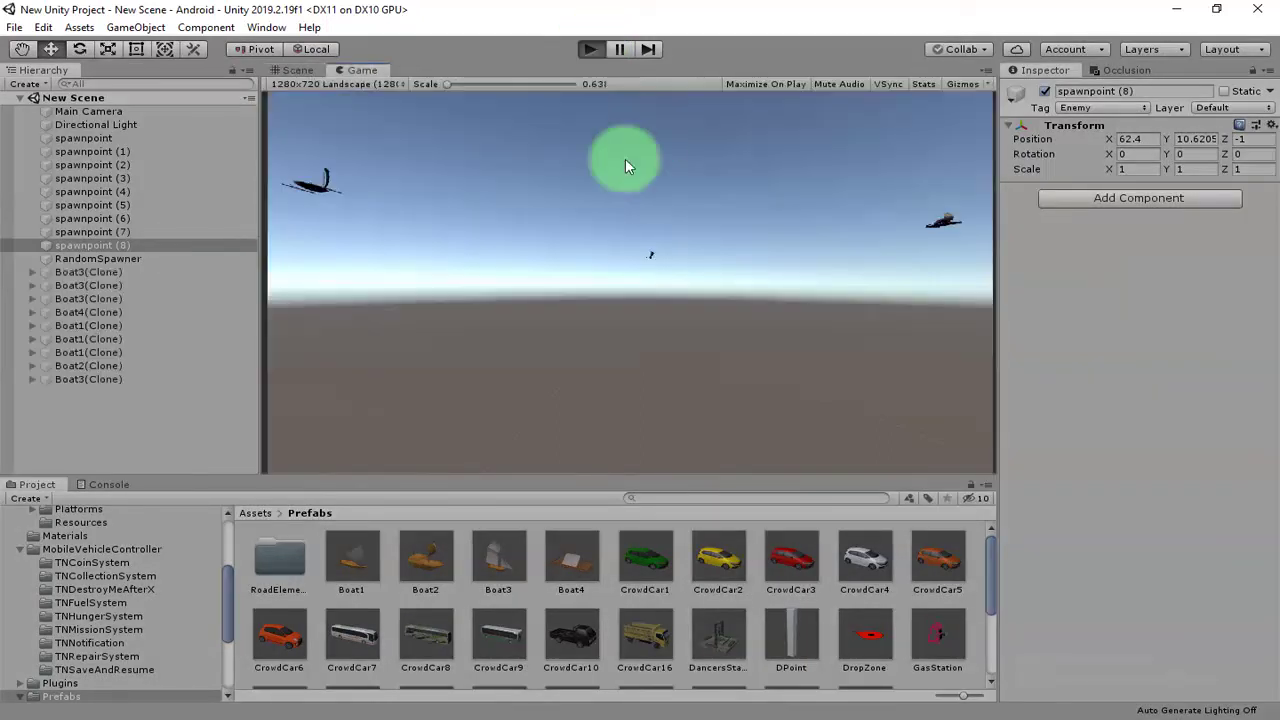
{"action": "left_click", "coordinate": [295, 70]}
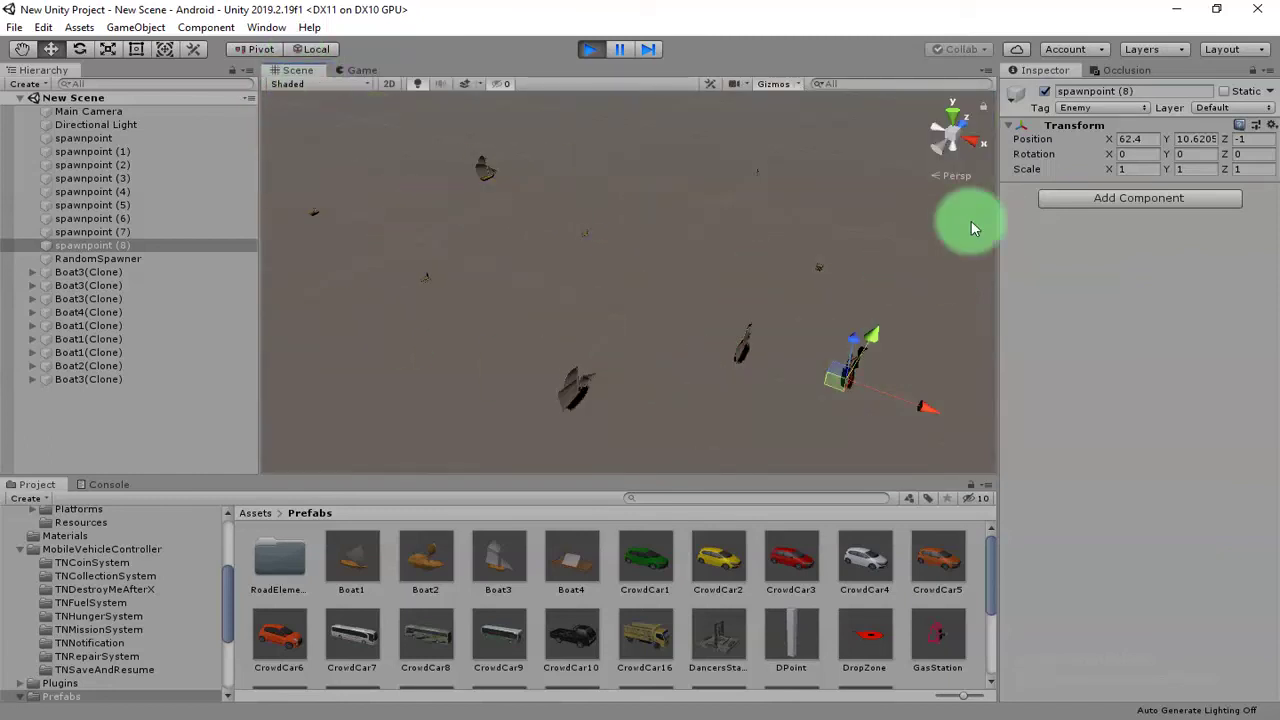
{"action": "left_click", "coordinate": [595, 50]}
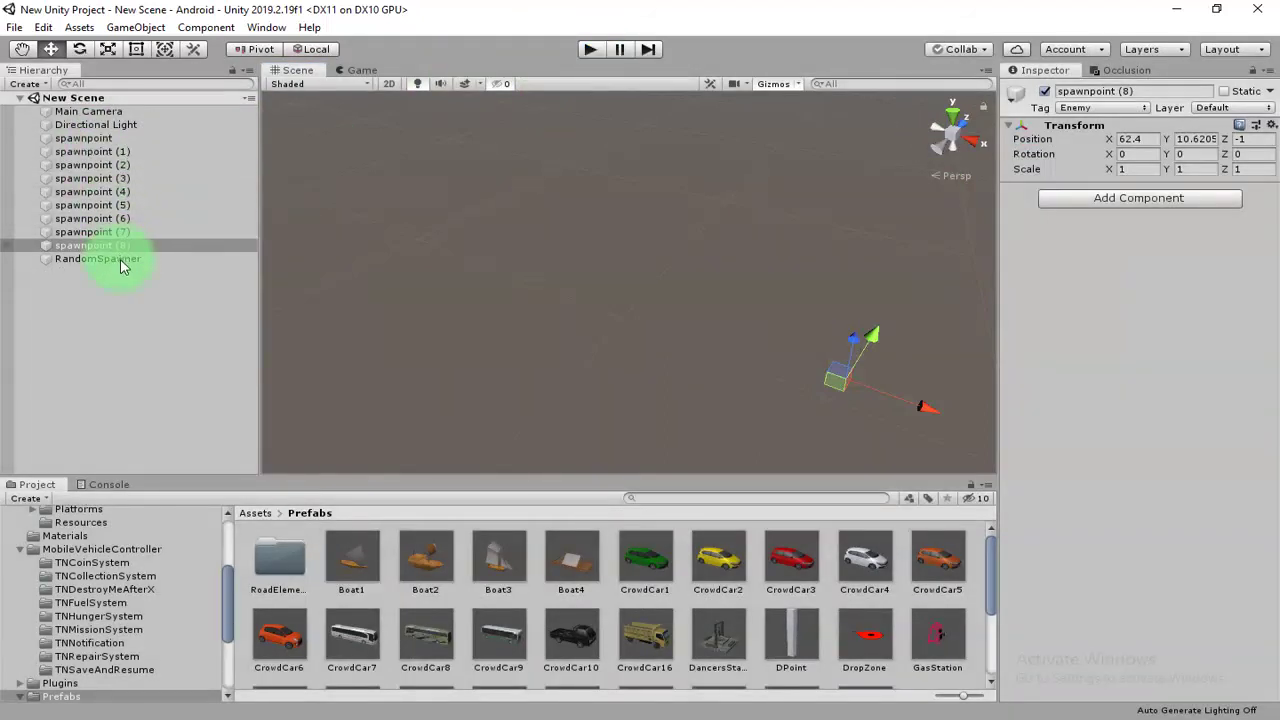
Finish renaming RandomSpawner, uncheck its Always Spawn option, then select spawnpoint (3)
{"action": "double_click", "coordinate": [125, 262]}
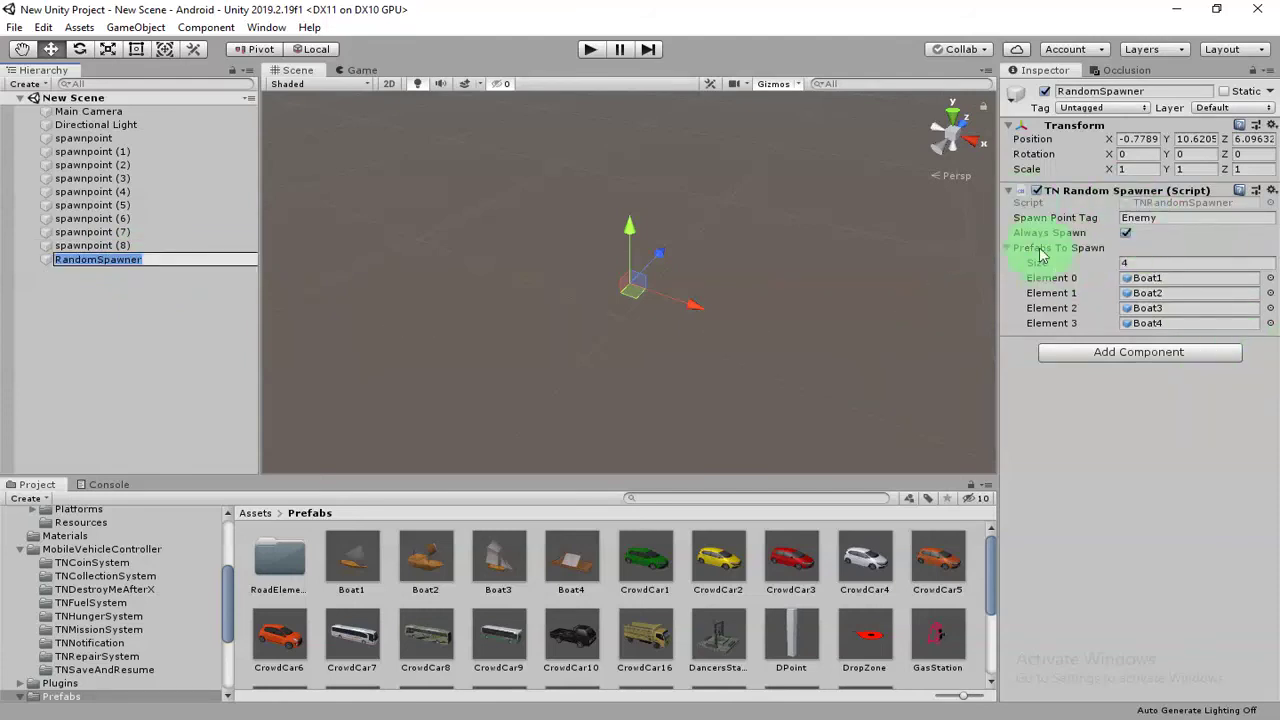
{"action": "left_click", "coordinate": [214, 380]}
{"action": "left_click", "coordinate": [150, 260]}
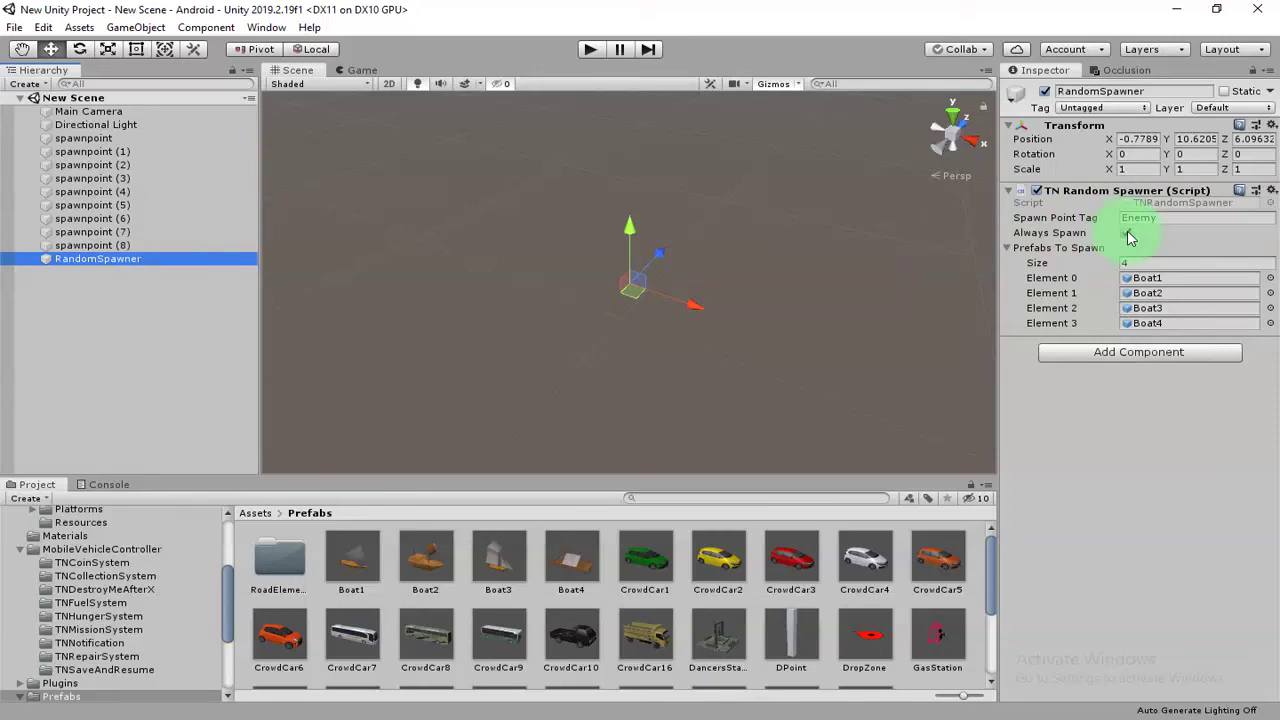
{"action": "left_click", "coordinate": [1126, 233]}
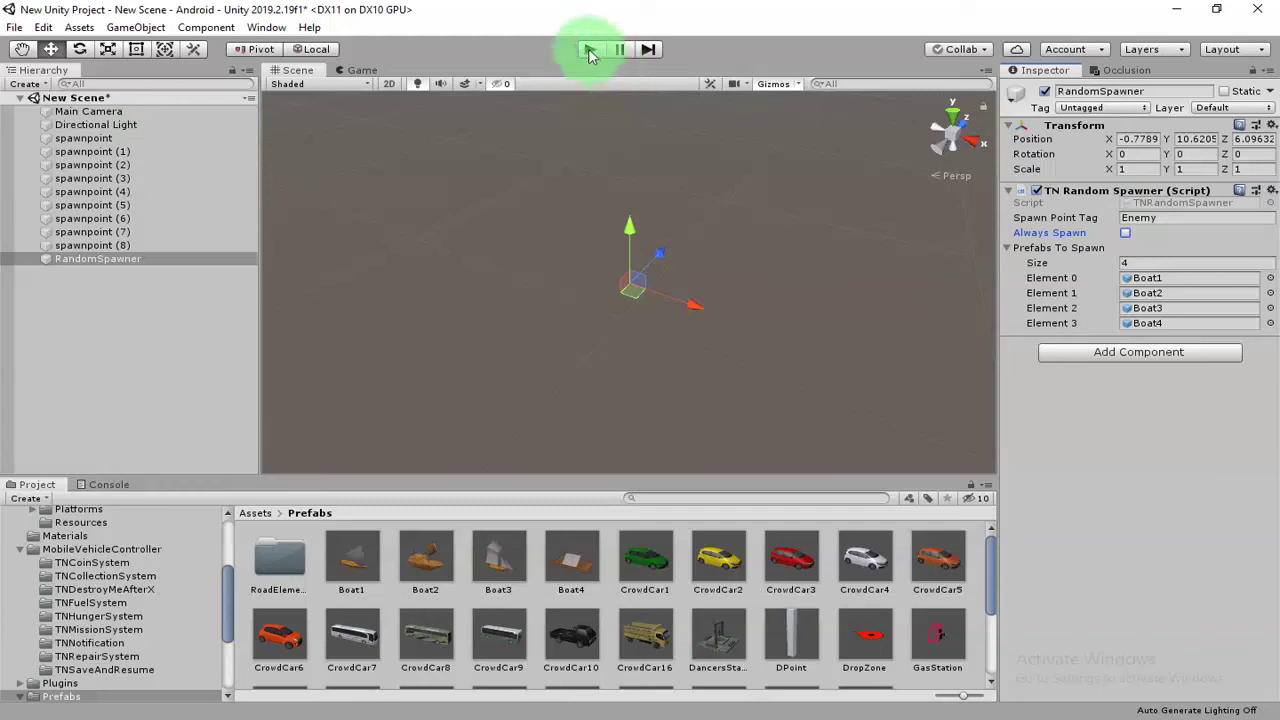
{"action": "left_click", "coordinate": [92, 140]}
{"action": "left_click", "coordinate": [92, 178]}
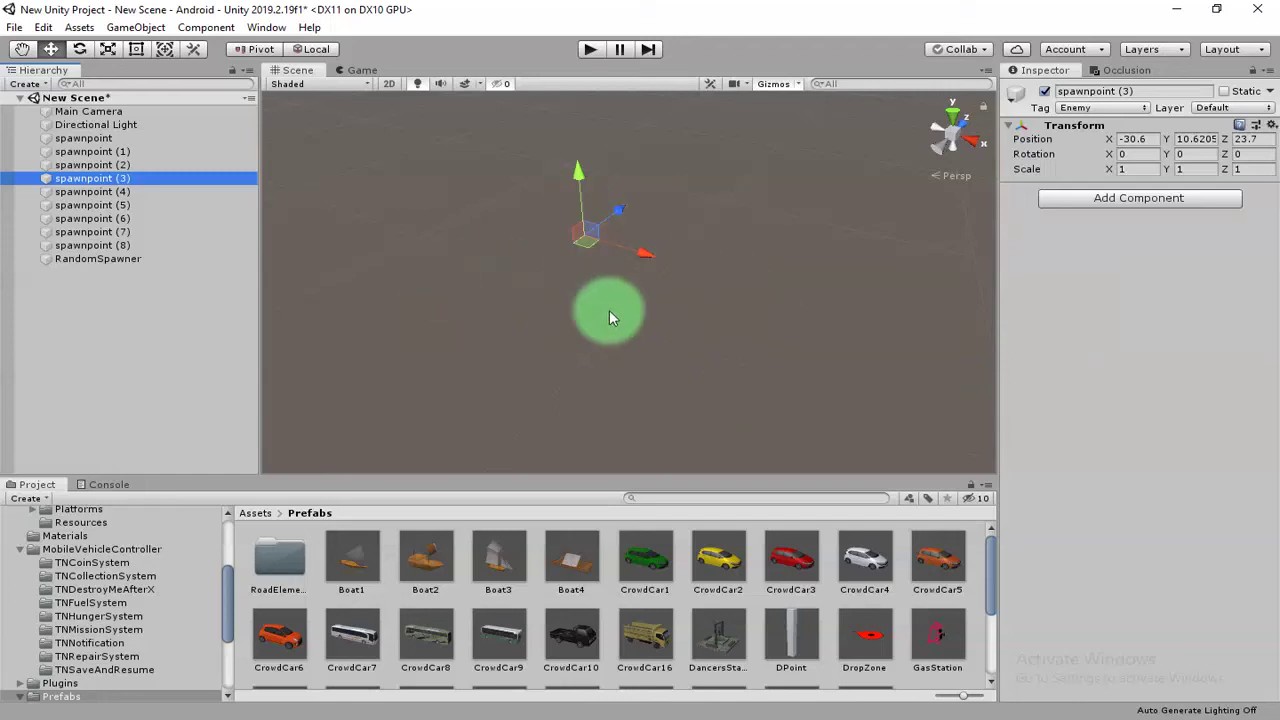
{"action": "left_click", "coordinate": [589, 51]}
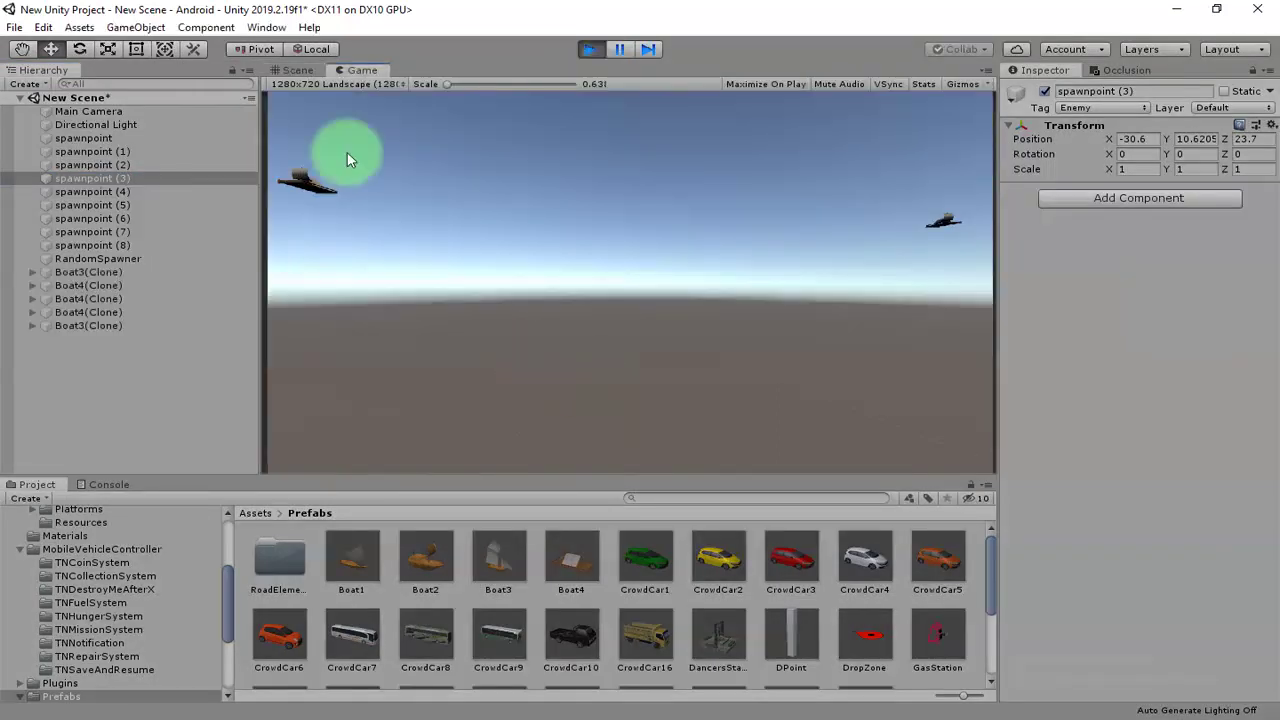
{"action": "left_click", "coordinate": [302, 69]}
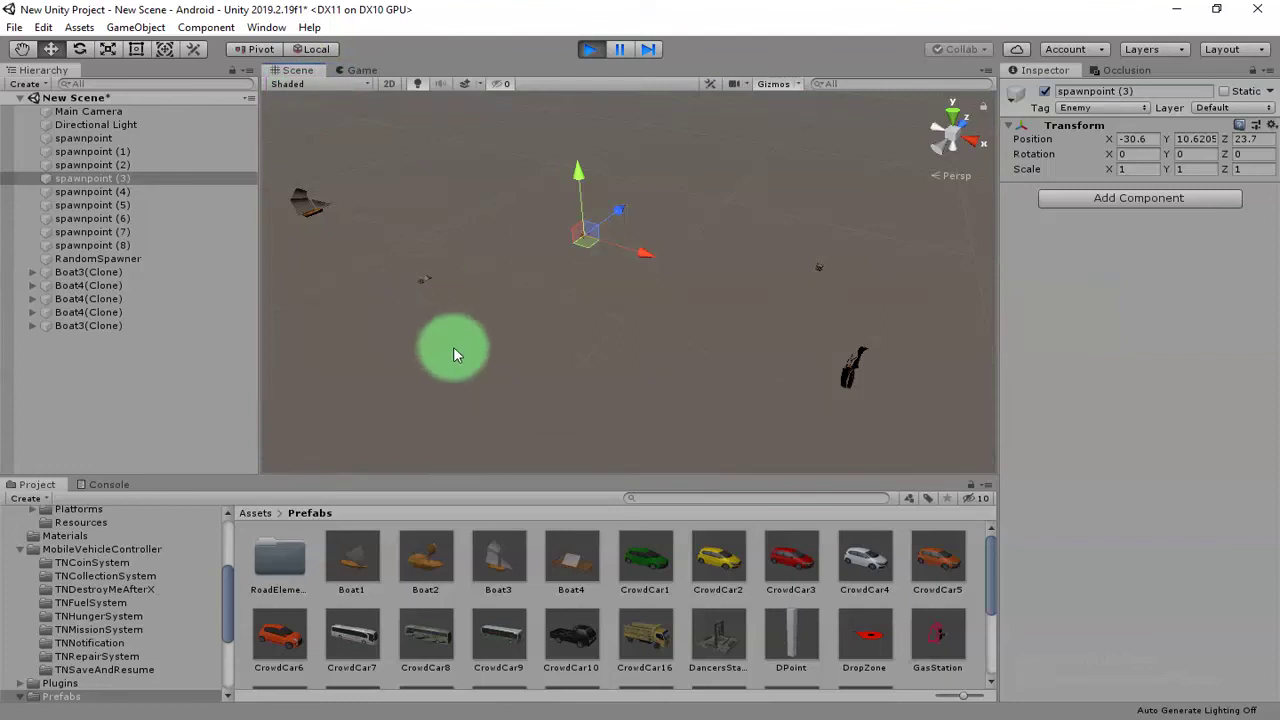
{"action": "left_click", "coordinate": [607, 262]}
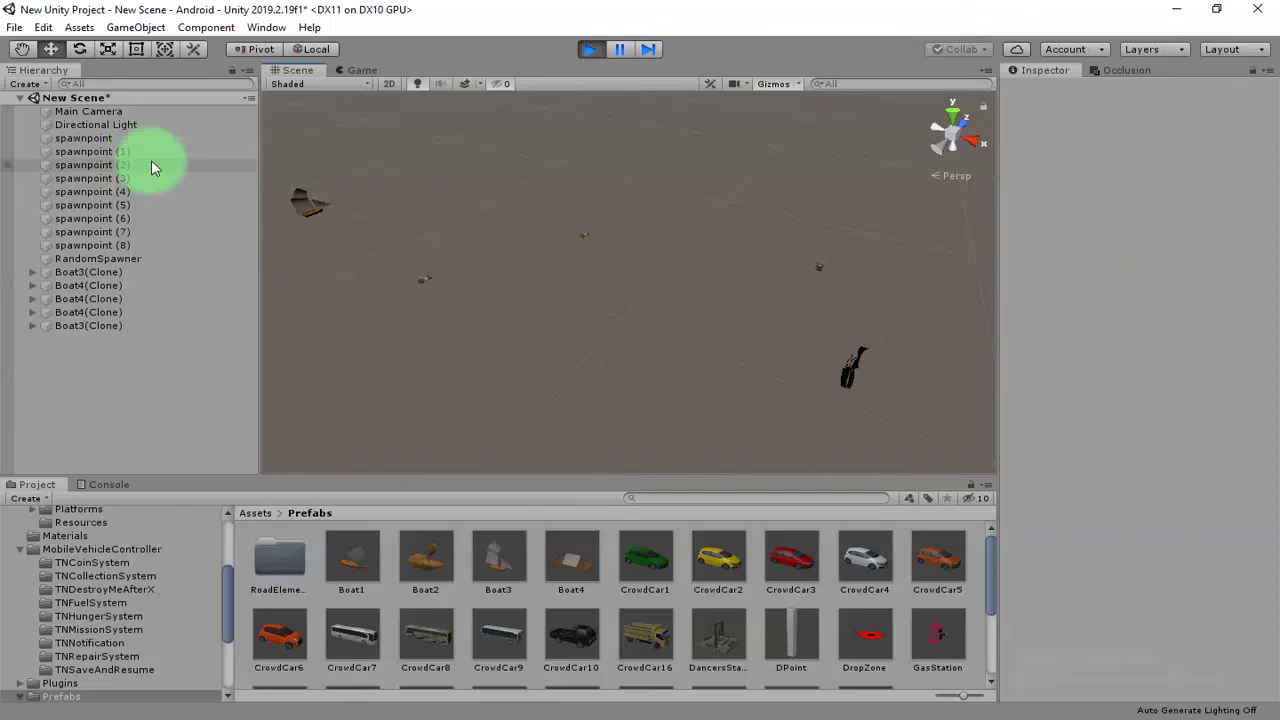
{"action": "left_click", "coordinate": [100, 138]}
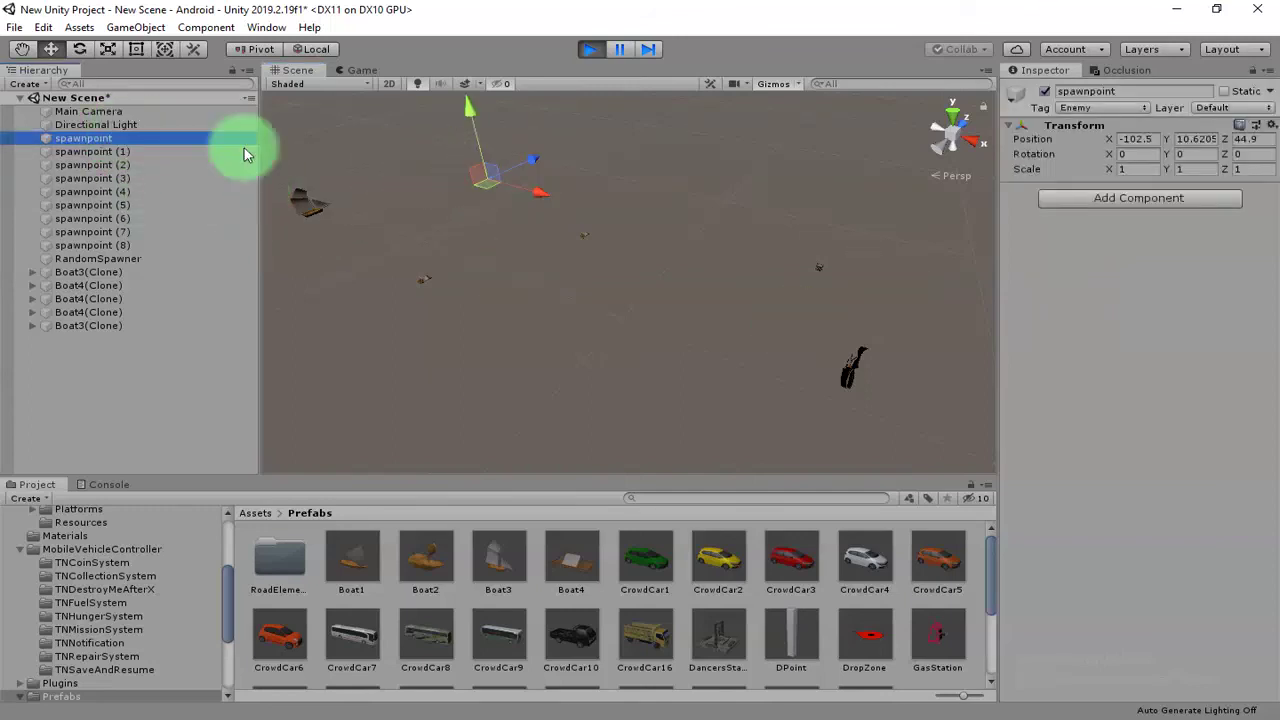
{"action": "left_click", "coordinate": [170, 155]}
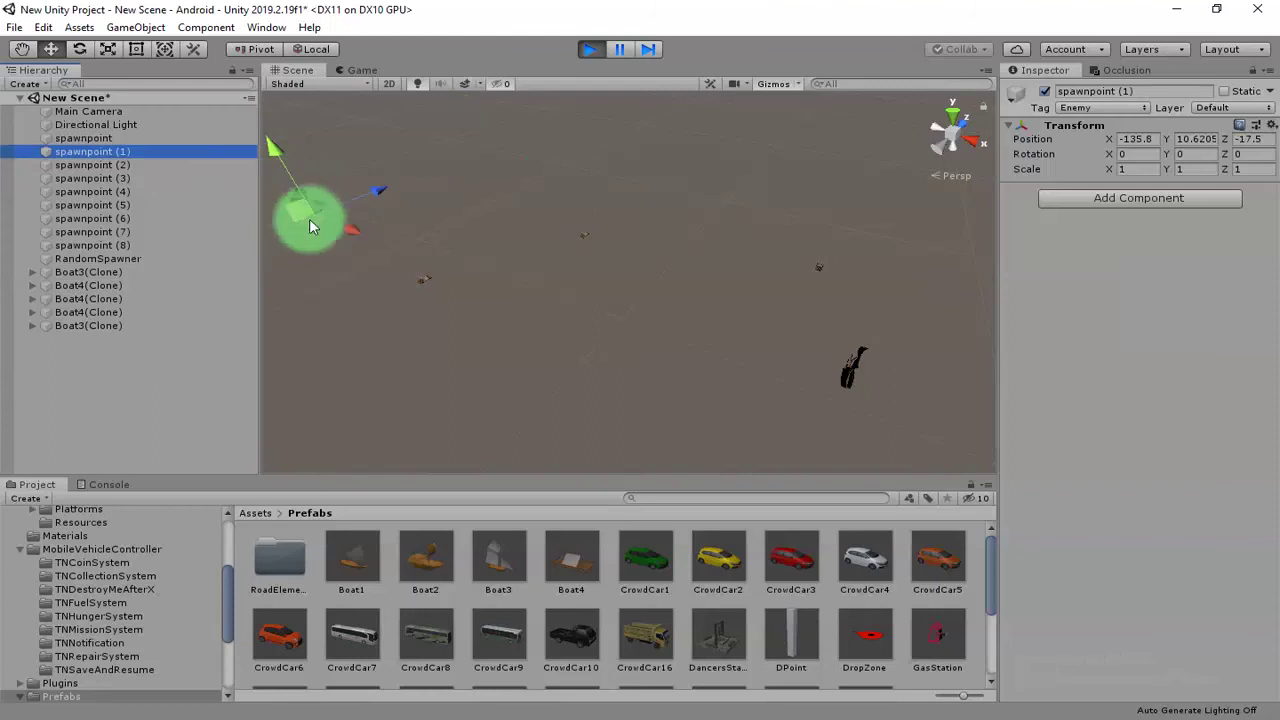
{"action": "left_click", "coordinate": [130, 164]}
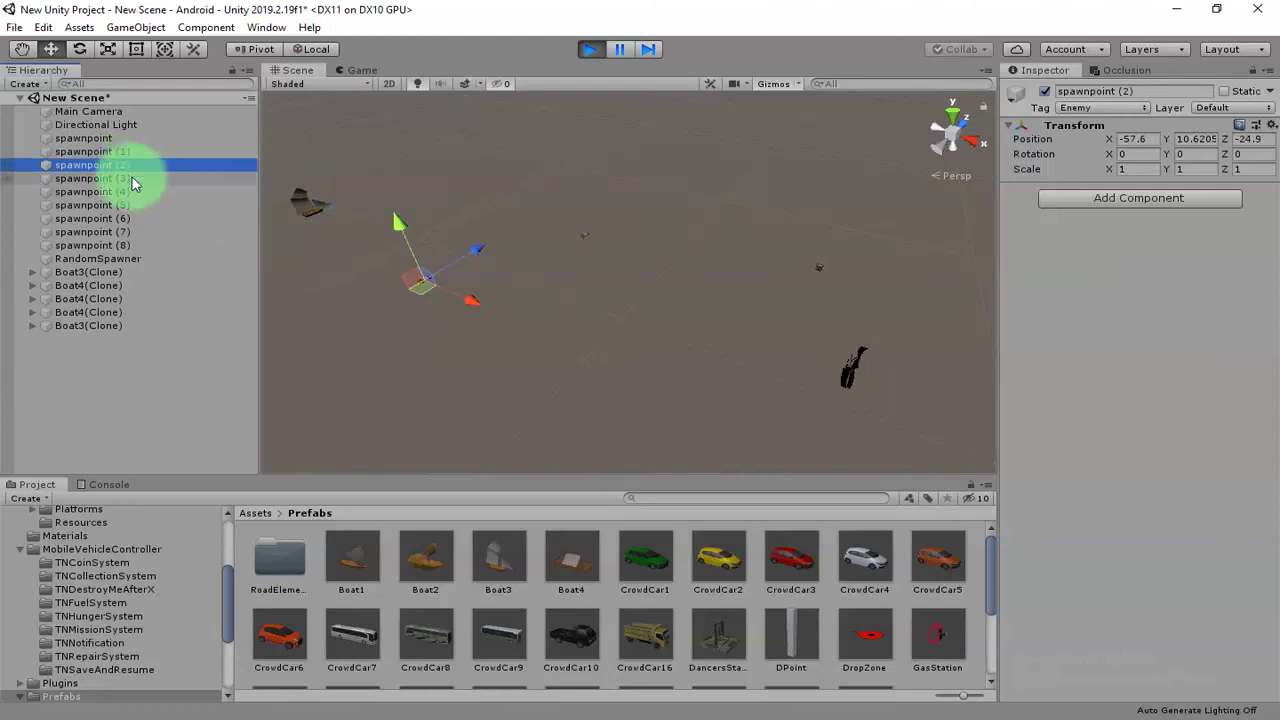
{"action": "left_click", "coordinate": [132, 180]}
{"action": "left_click", "coordinate": [127, 193]}
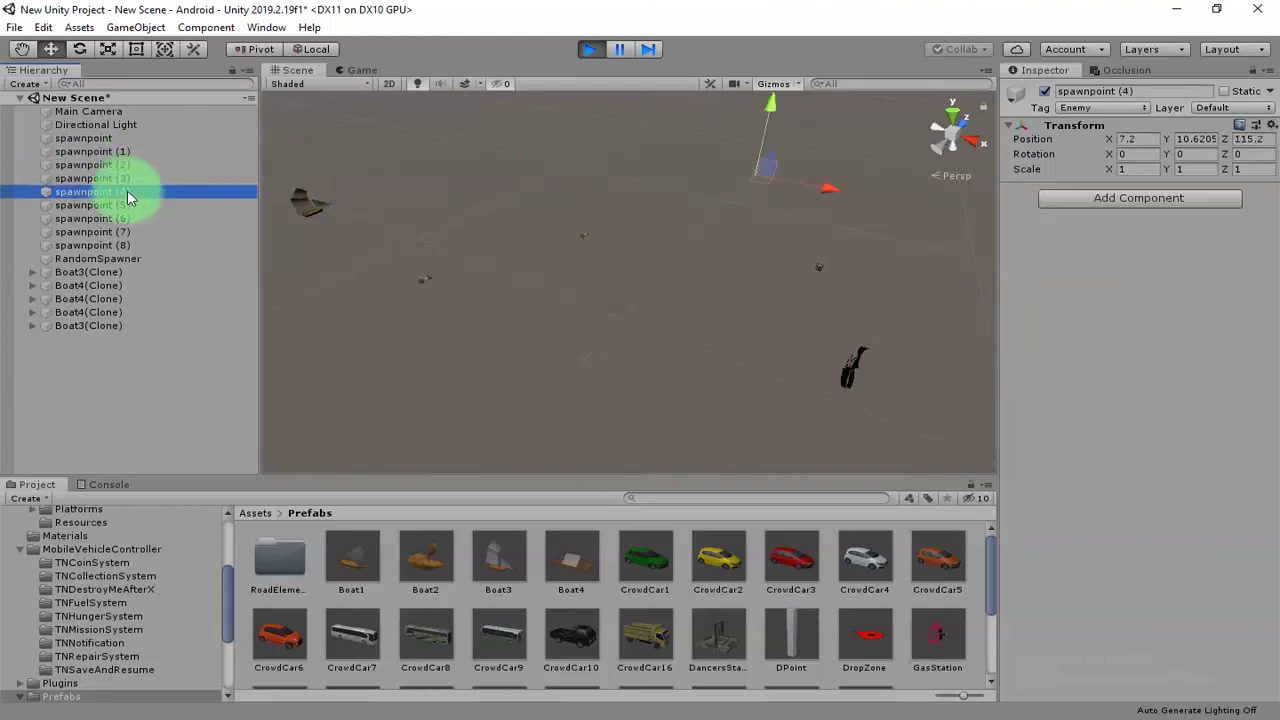
{"action": "left_click", "coordinate": [127, 210]}
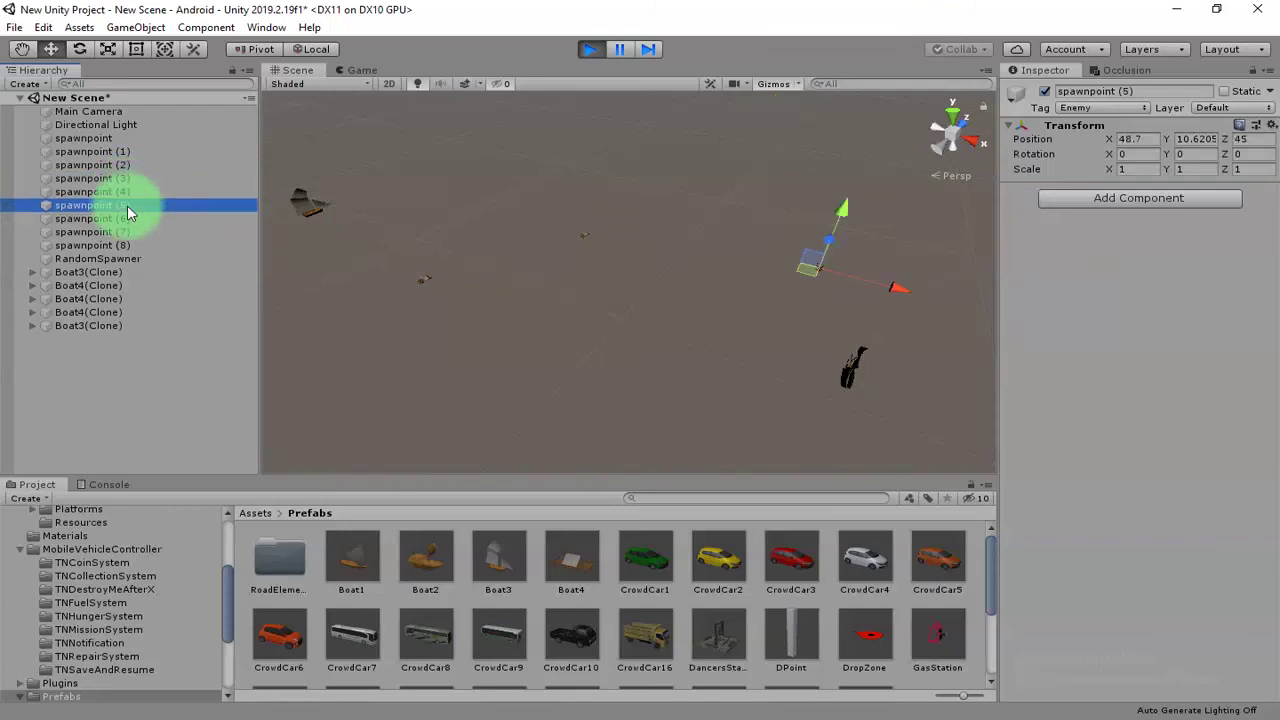
{"action": "left_click", "coordinate": [122, 220]}
{"action": "left_click", "coordinate": [125, 236]}
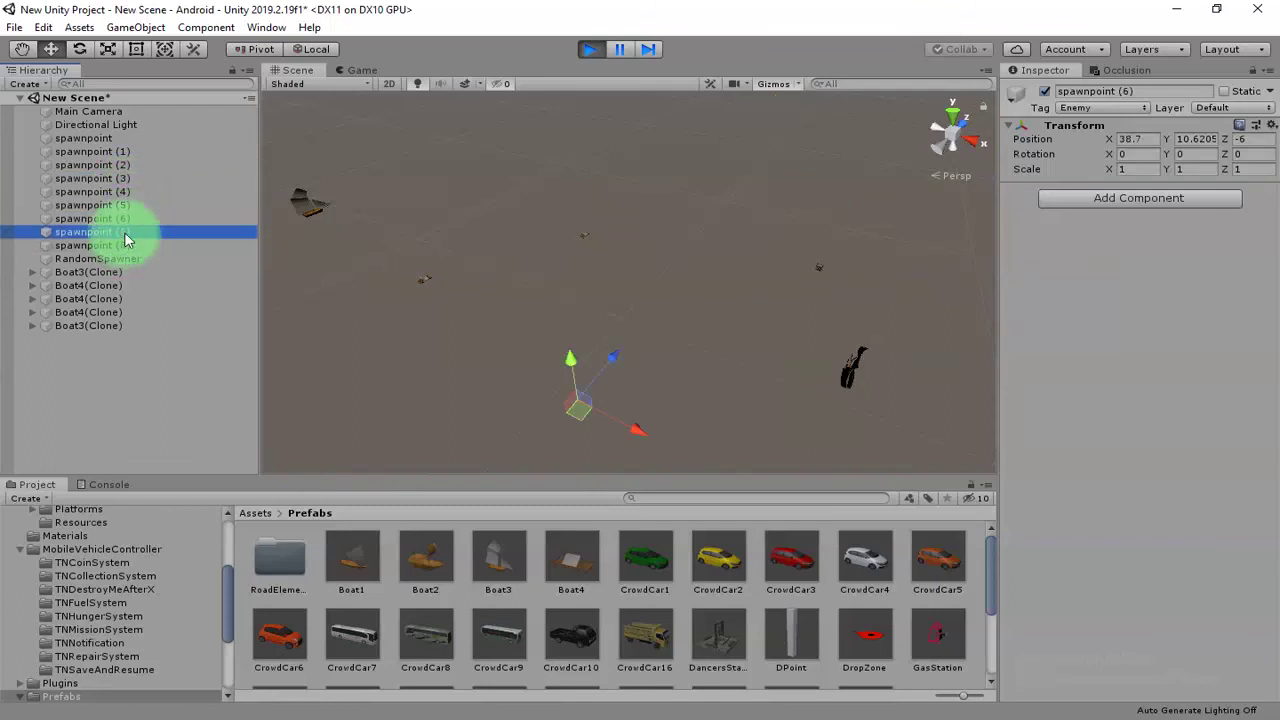
{"action": "left_click", "coordinate": [568, 166]}
{"action": "left_click", "coordinate": [590, 50]}
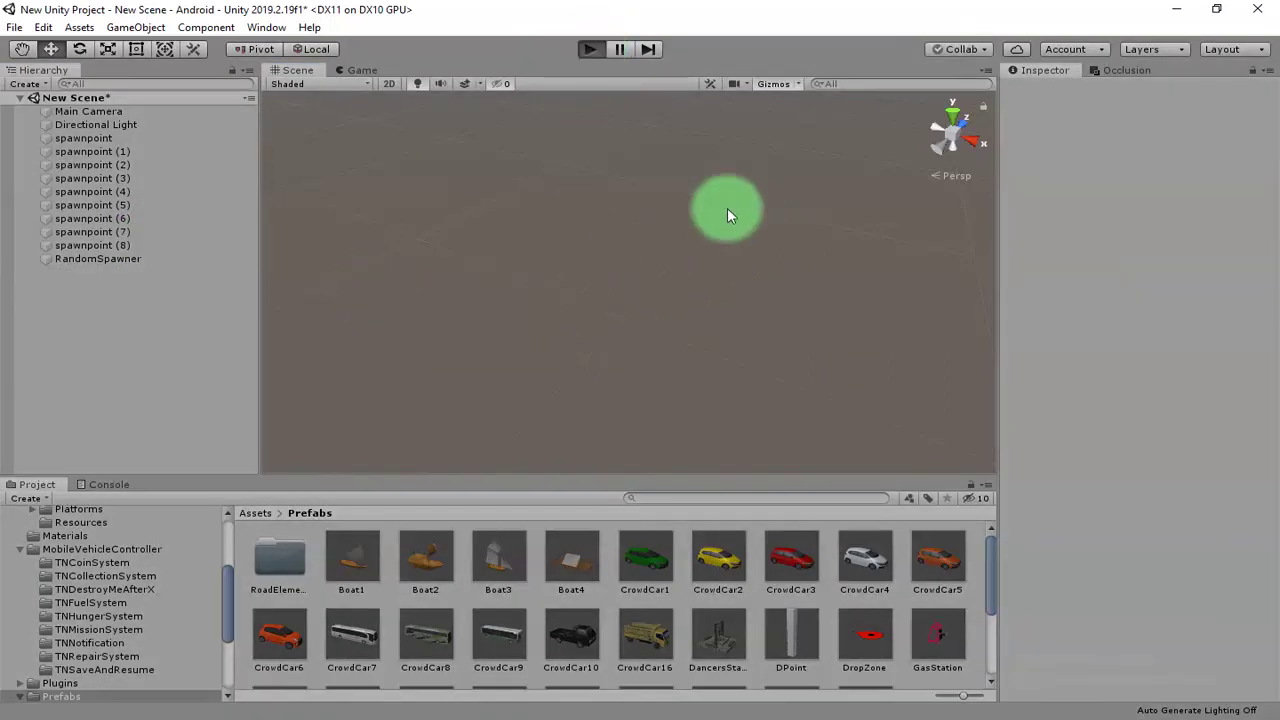
{"action": "left_click", "coordinate": [298, 70]}
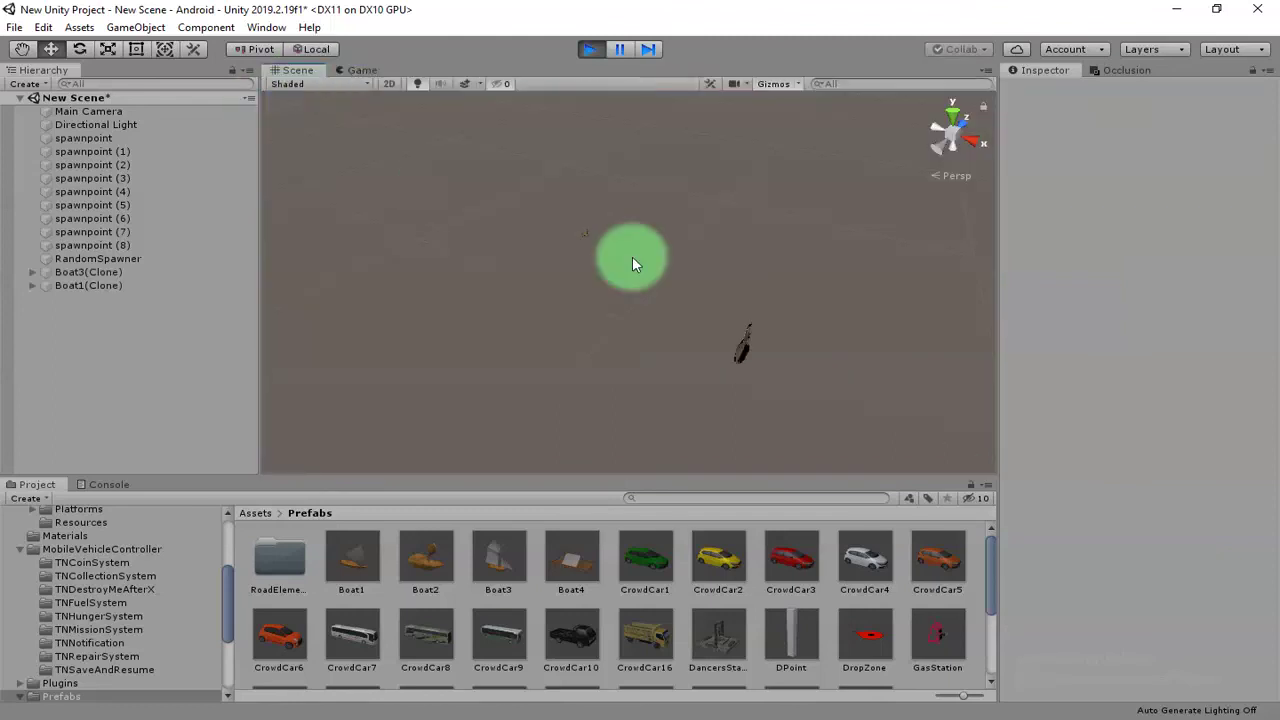
{"action": "mouse_move", "coordinate": [751, 340]}
{"action": "left_mouse_down", "text": "alt"}
{"action": "mouse_move", "coordinate": [780, 285]}
{"action": "mouse_move", "coordinate": [628, 311]}
{"action": "mouse_move", "coordinate": [693, 357]}
{"action": "mouse_move", "coordinate": [591, 332]}
{"action": "left_mouse_up", "text": "alt"}
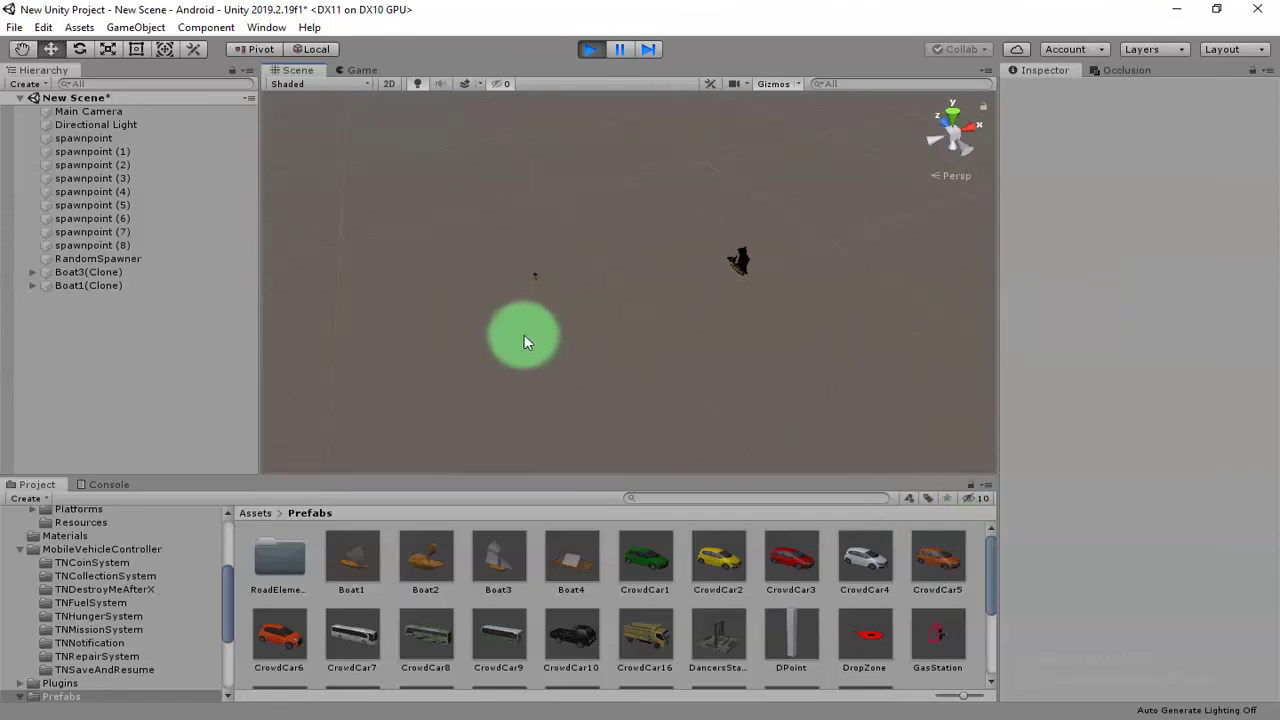
{"action": "left_click", "coordinate": [596, 49]}
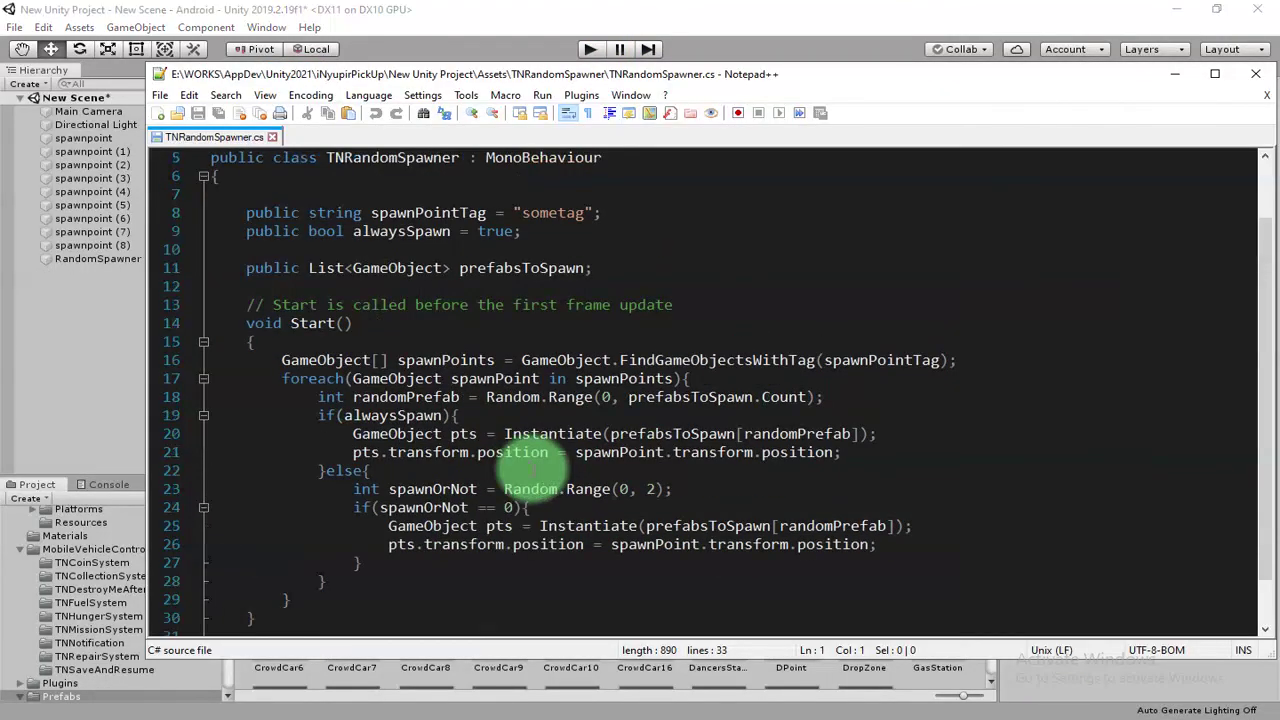
{"action": "scroll", "coordinate": [533, 470], "scroll_direction": "up", "scroll_amount": 2}
{"action": "scroll", "coordinate": [614, 371], "scroll_direction": "down", "scroll_amount": 3}
{"action": "left_click", "coordinate": [540, 433]}
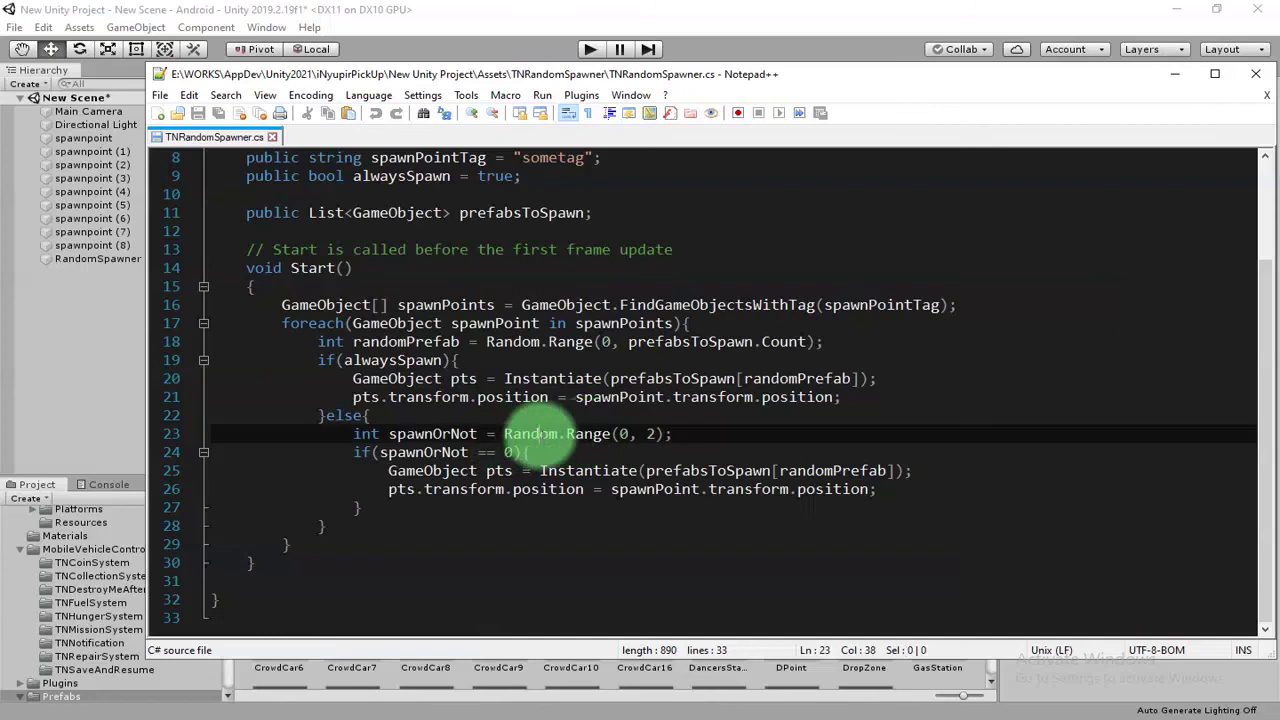
{"action": "left_click", "coordinate": [630, 433]}
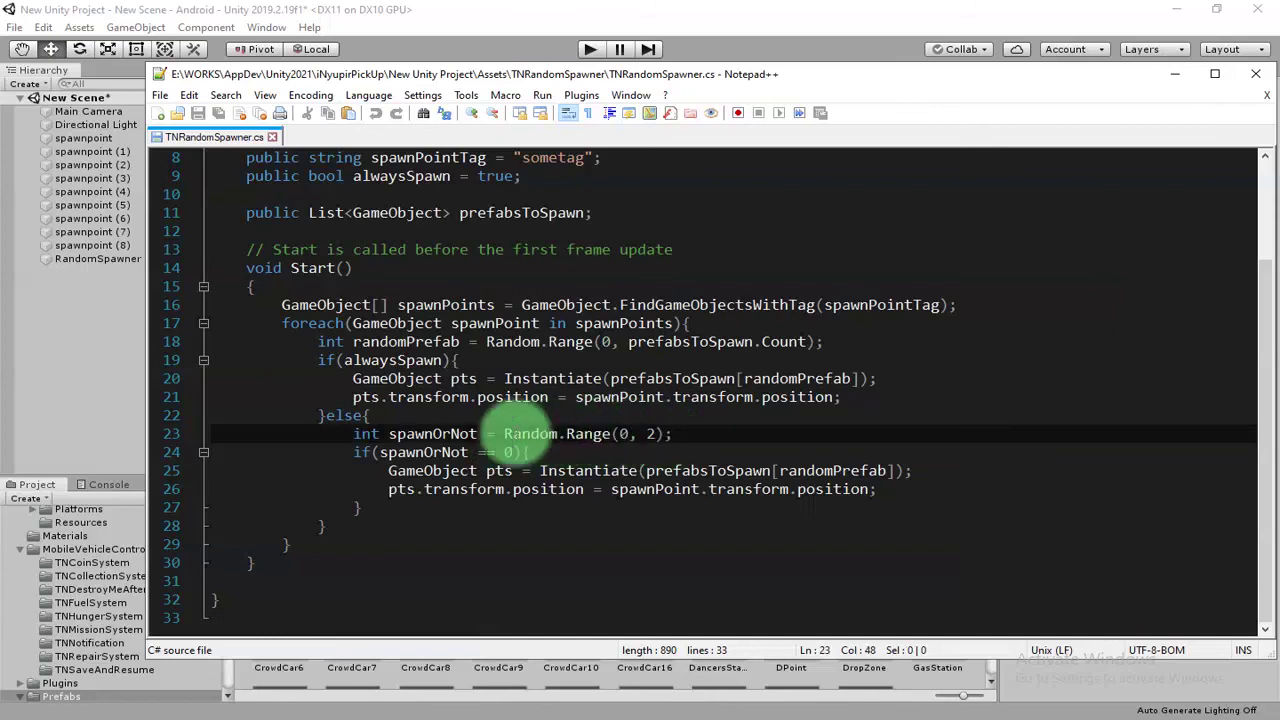
{"action": "key", "text": "shift+Left"}
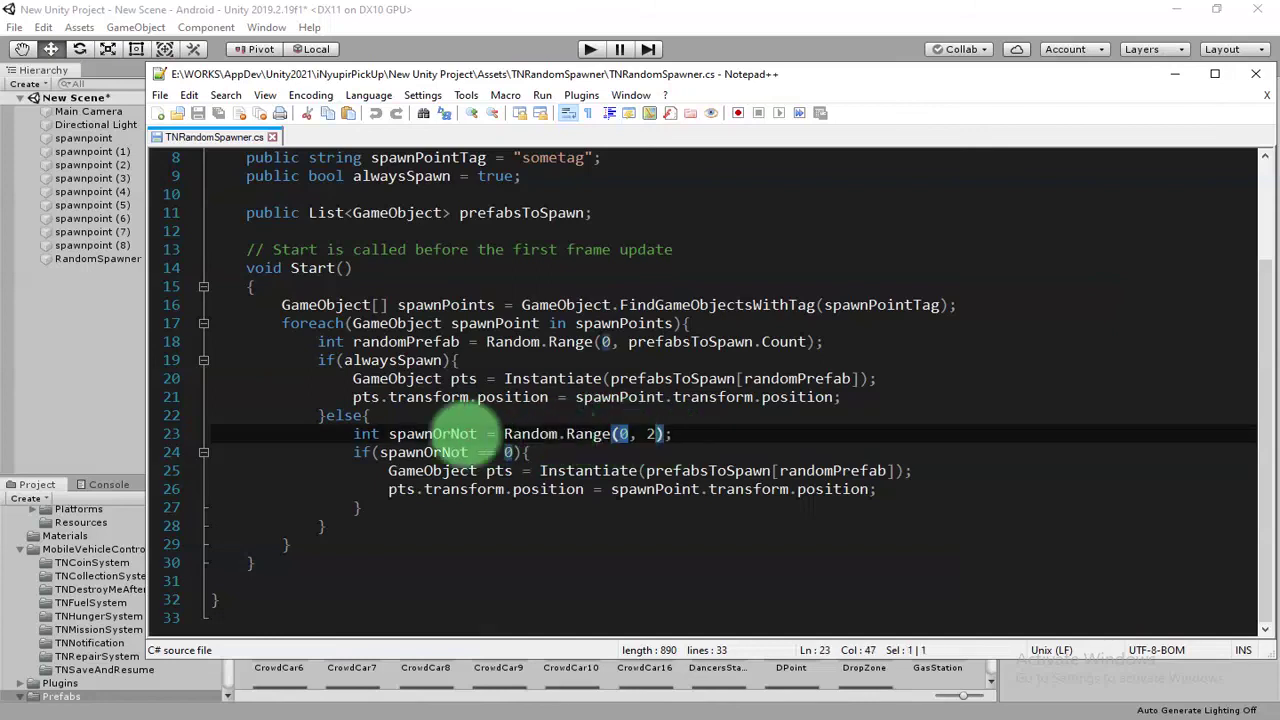
{"action": "double_click", "coordinate": [430, 433]}
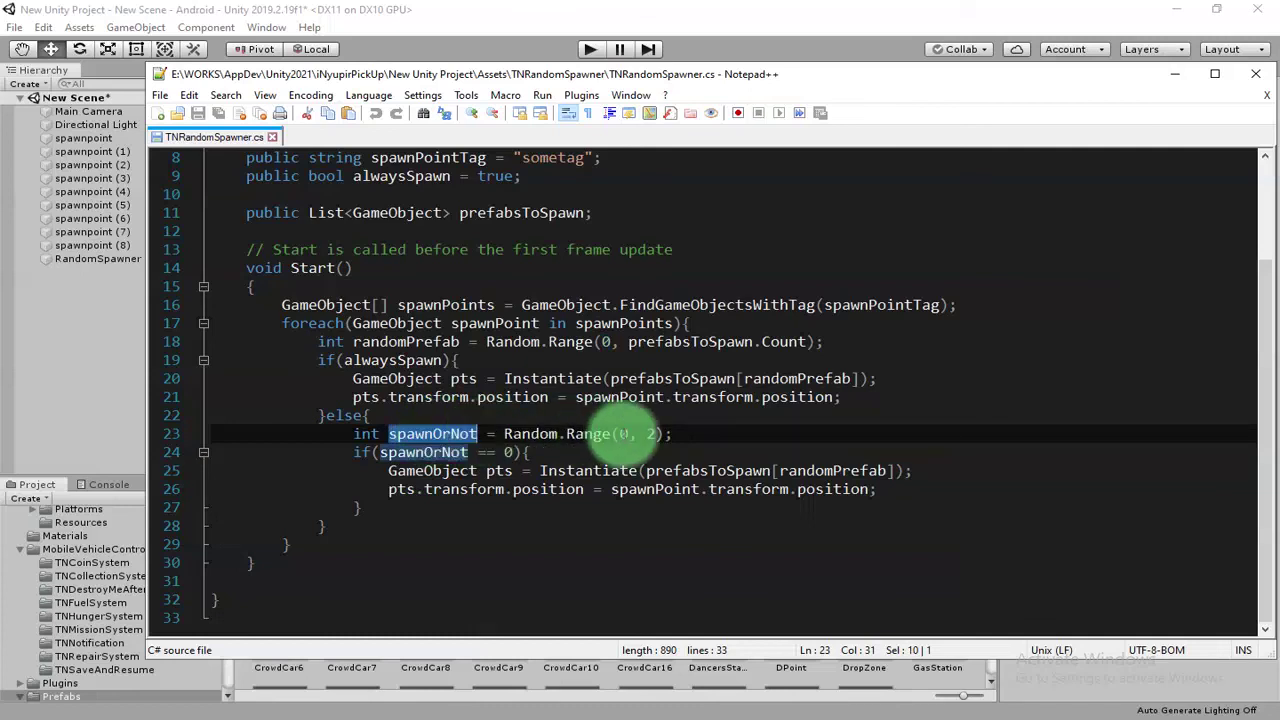
{"action": "left_click", "coordinate": [645, 433]}
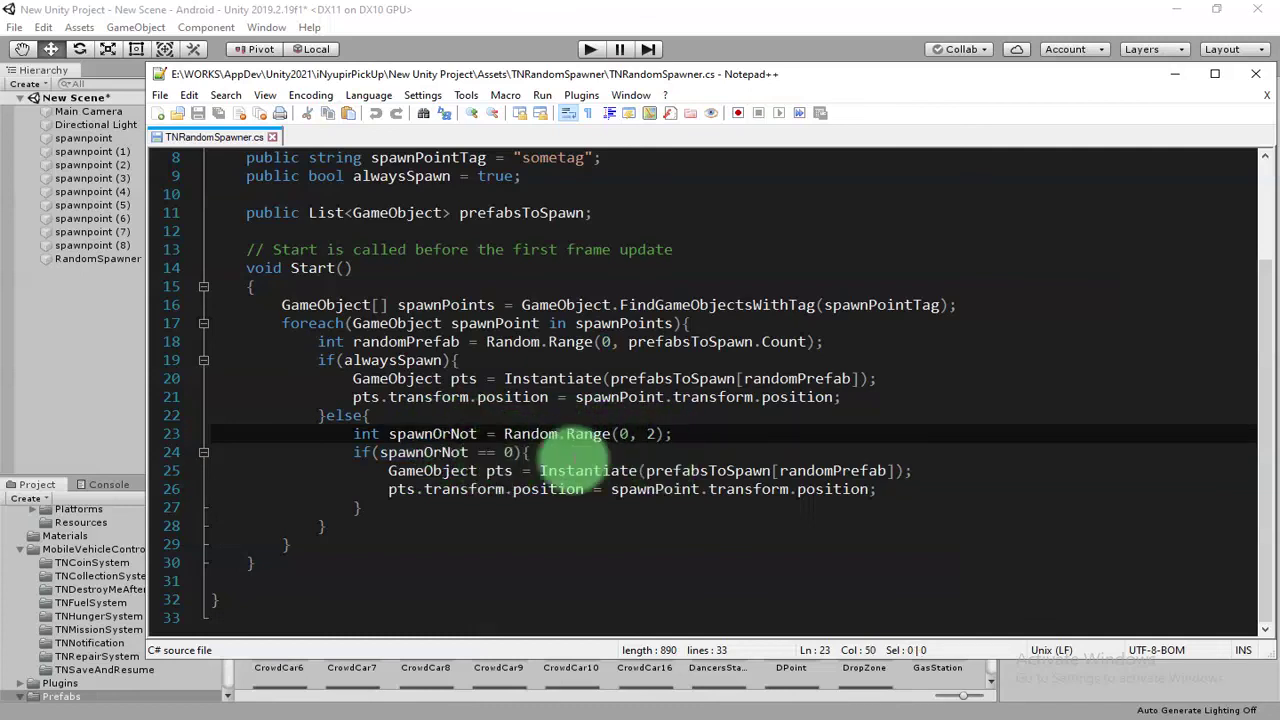
{"action": "left_click_drag", "start_coordinate": [505, 452], "coordinate": [496, 452]}
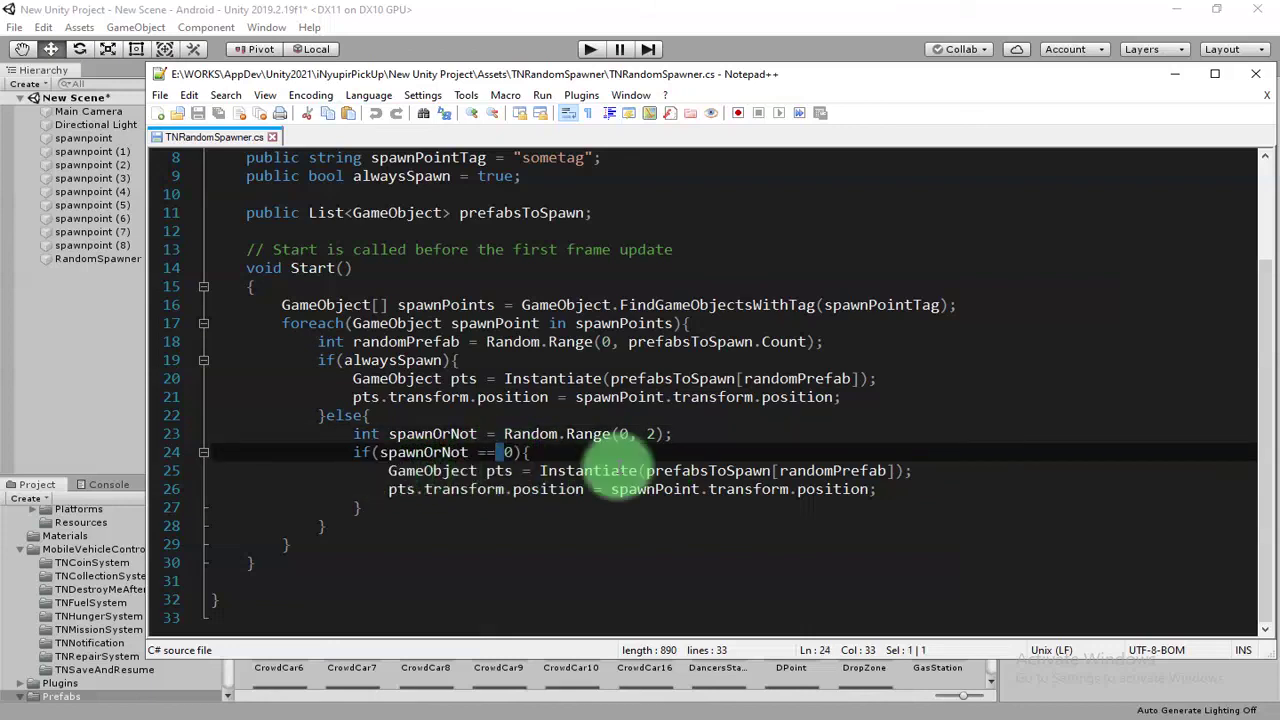
{"action": "left_click", "coordinate": [686, 490]}
{"action": "left_click", "coordinate": [630, 433]}
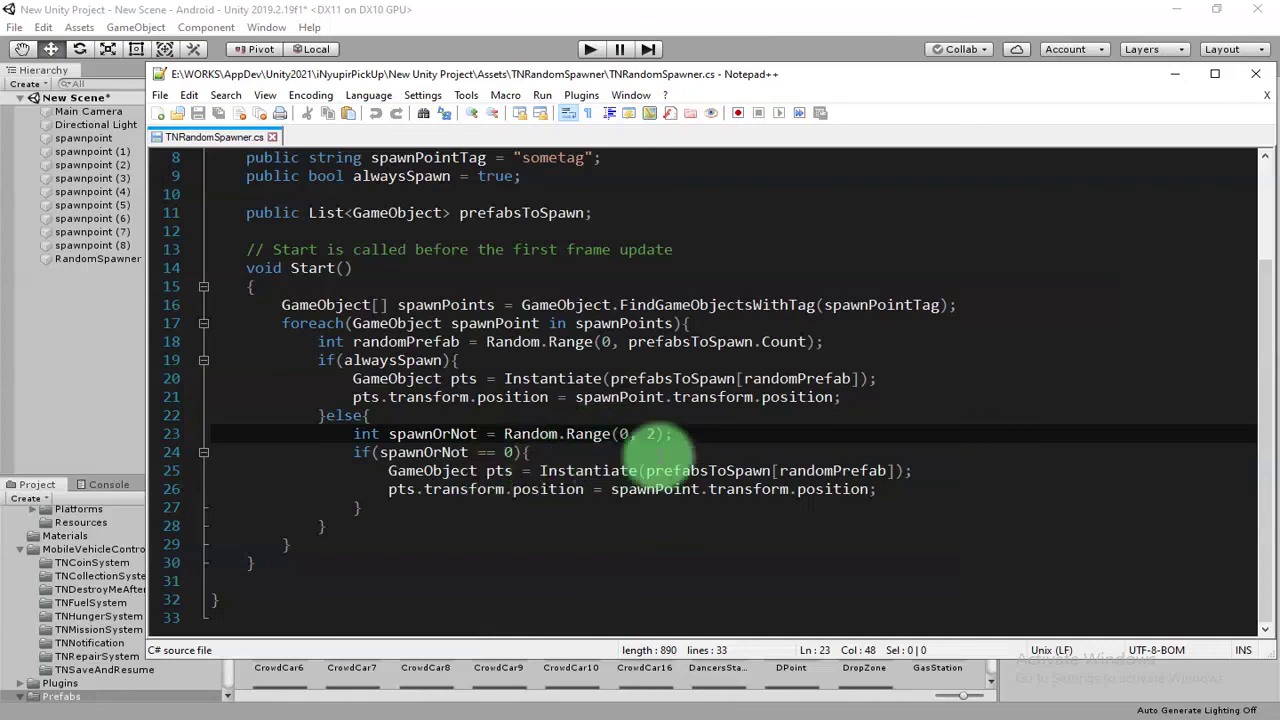
{"action": "left_click", "coordinate": [655, 433]}
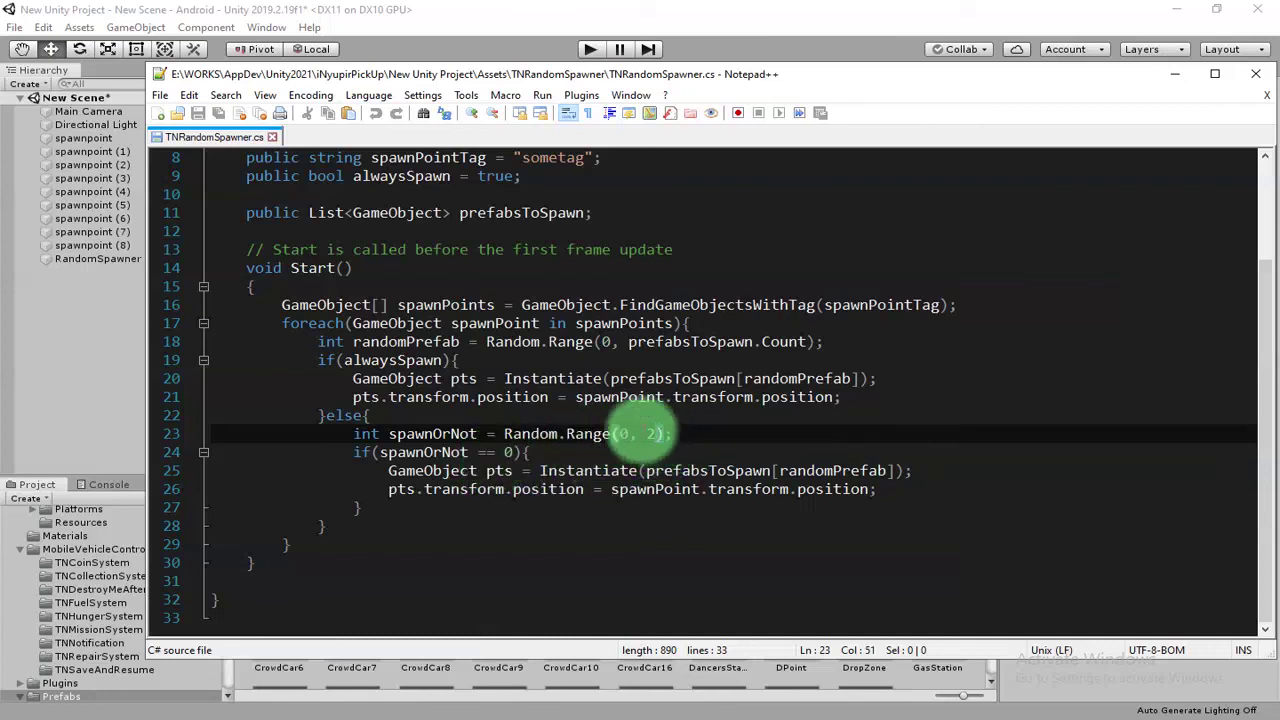
{"action": "double_click", "coordinate": [653, 433]}
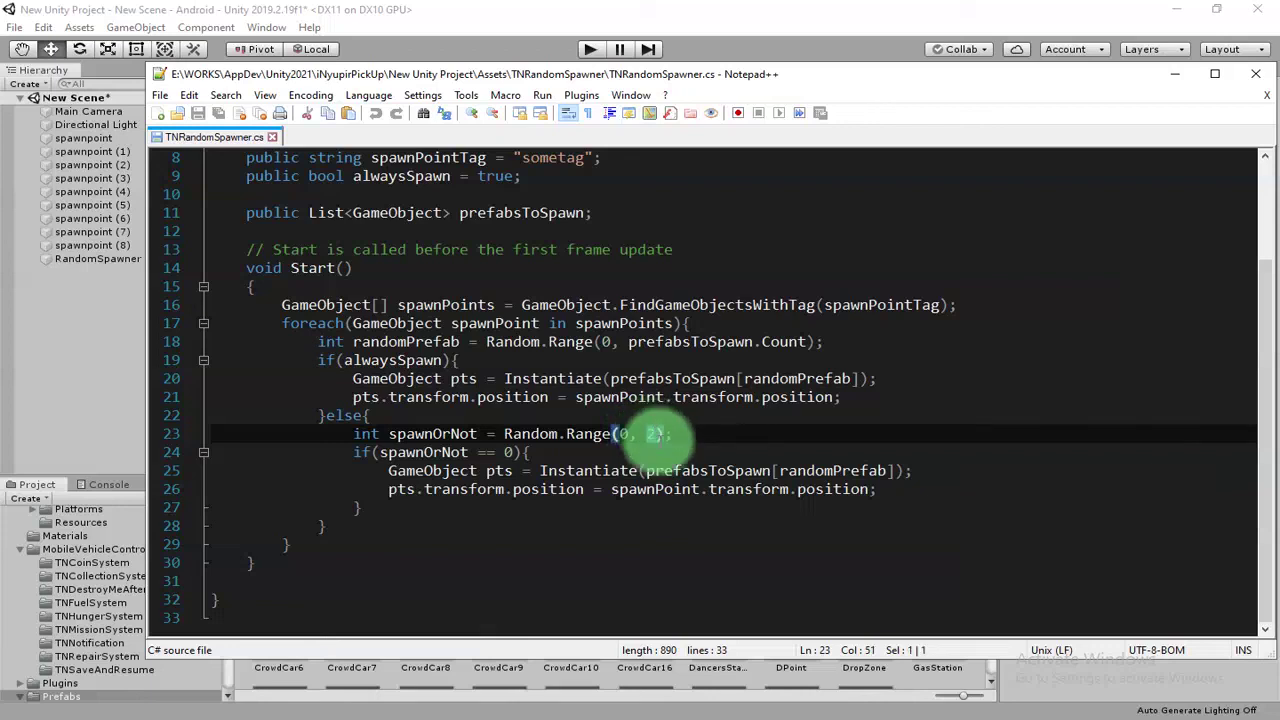
{"action": "type", "text": "6"}
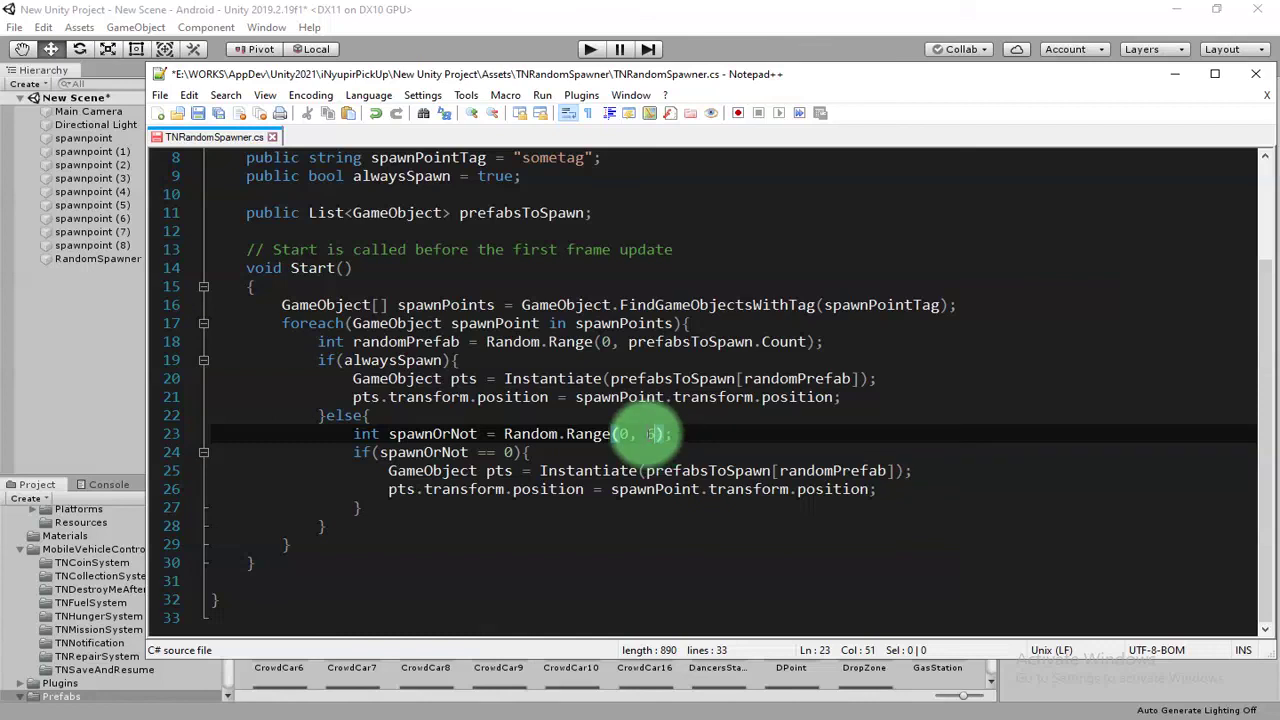
{"action": "left_click", "coordinate": [110, 198]}
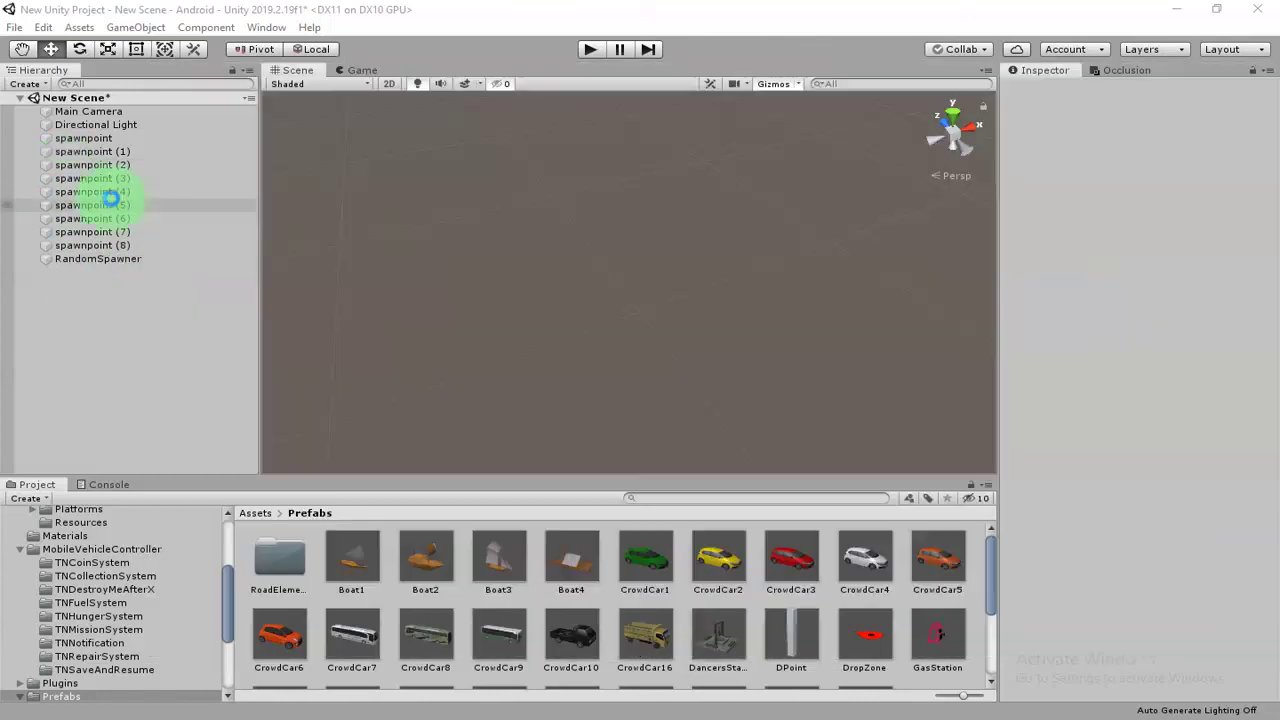
{"action": "key", "text": "alt+Tab"}
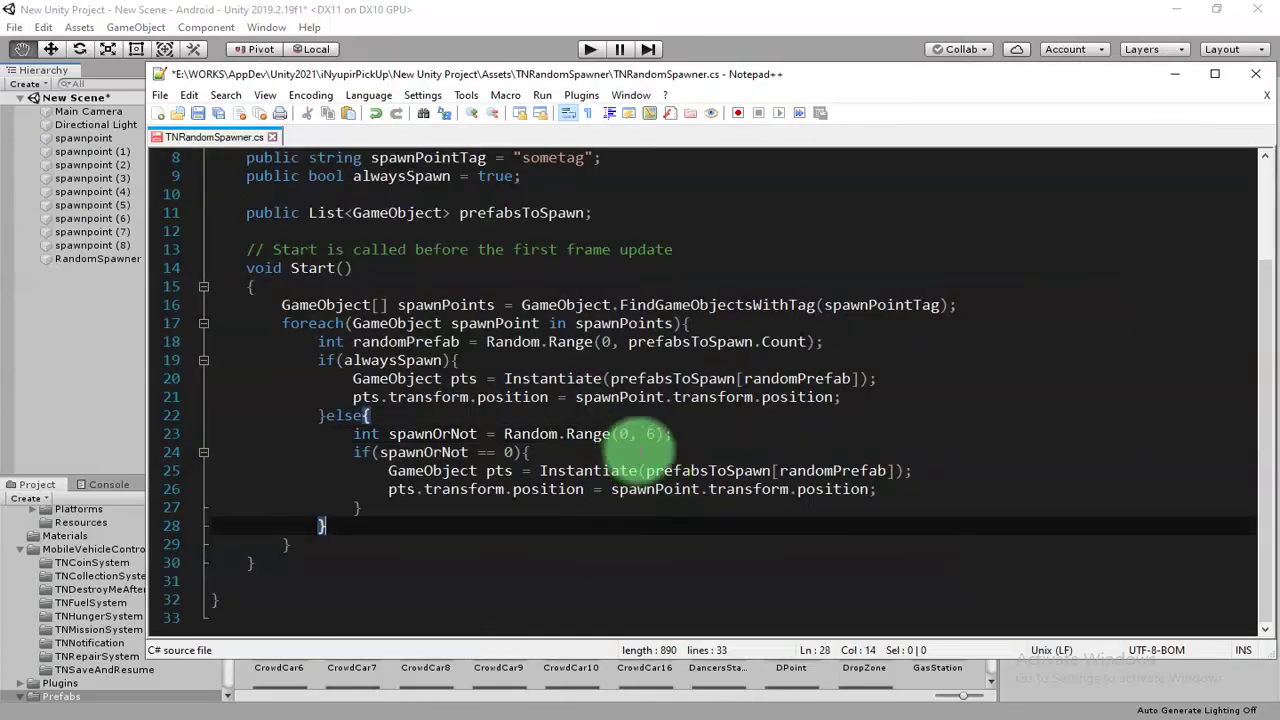
{"action": "double_click", "coordinate": [651, 433]}
{"action": "type", "text": "2"}
{"action": "left_click", "coordinate": [86, 400]}
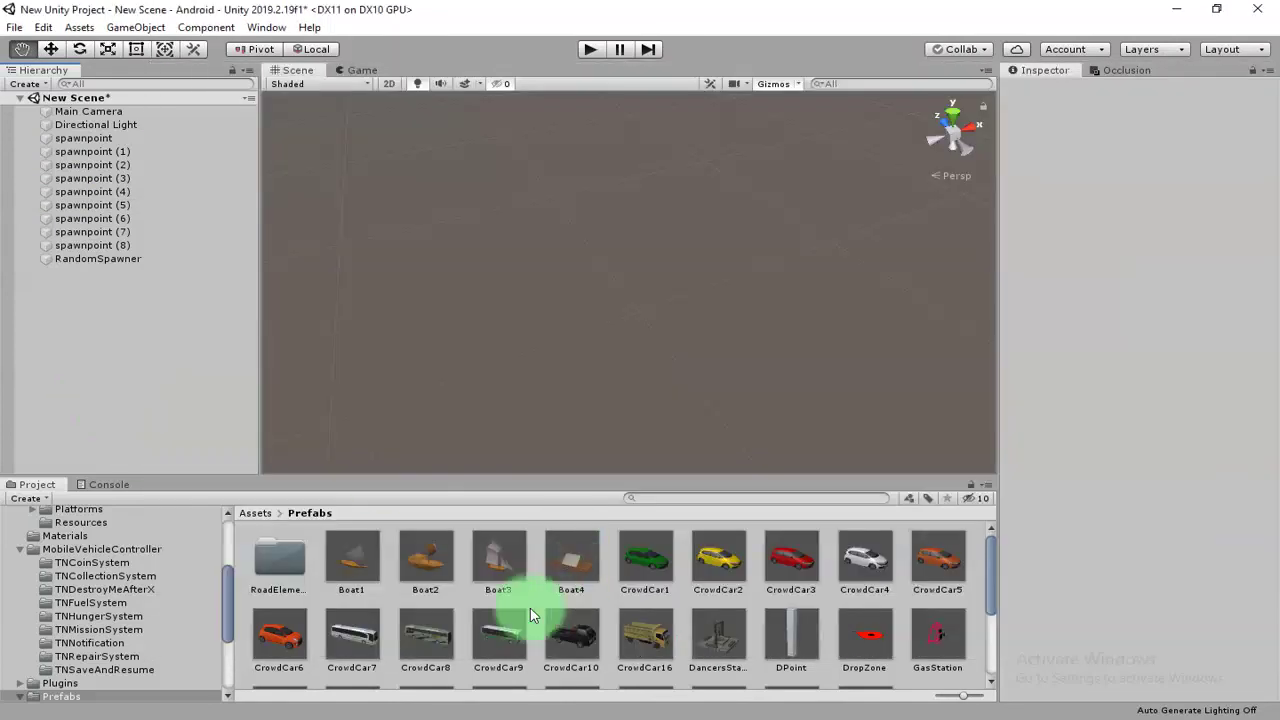
Scroll the Prefabs grid and widen the Scene view by dragging the Inspector splitter right
{"action": "scroll", "coordinate": [531, 614], "scroll_direction": "down", "scroll_amount": 3}
{"action": "scroll", "coordinate": [531, 611], "scroll_direction": "up", "scroll_amount": 3}
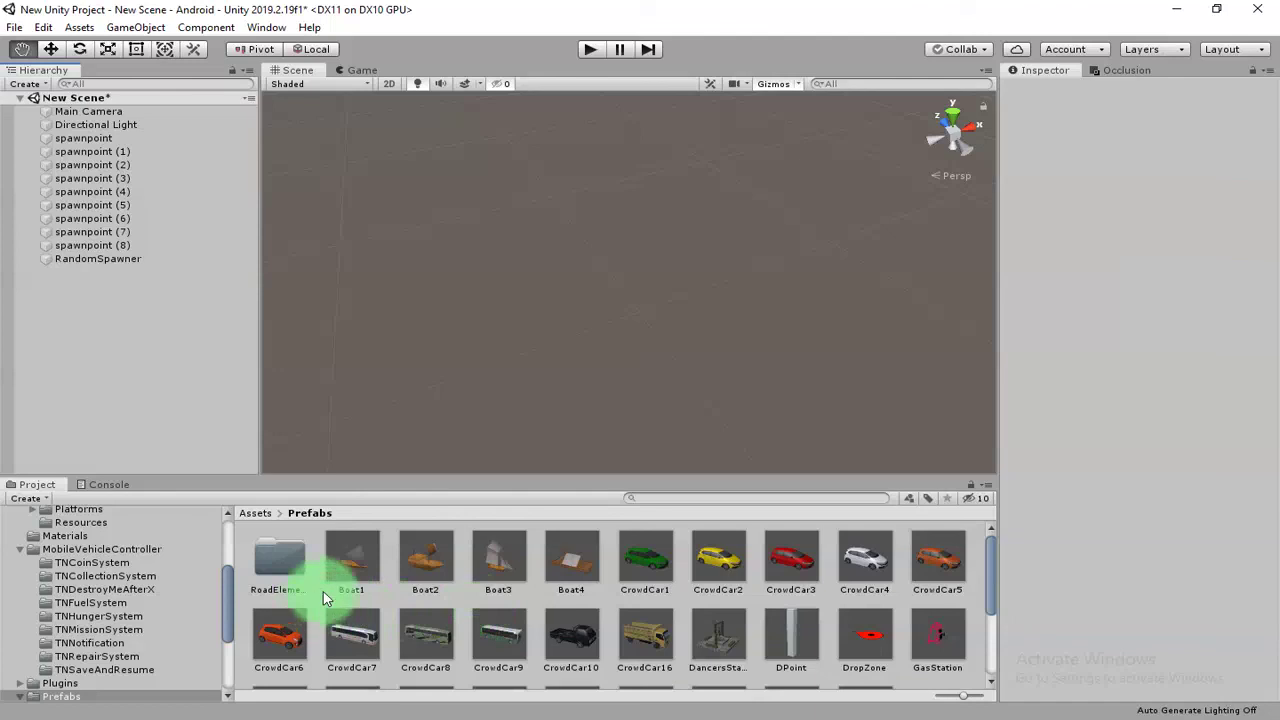
{"action": "mouse_move", "coordinate": [996, 590]}
{"action": "left_mouse_down"}
{"action": "mouse_move", "coordinate": [990, 648]}
{"action": "mouse_move", "coordinate": [1228, 629]}
{"action": "left_mouse_up"}
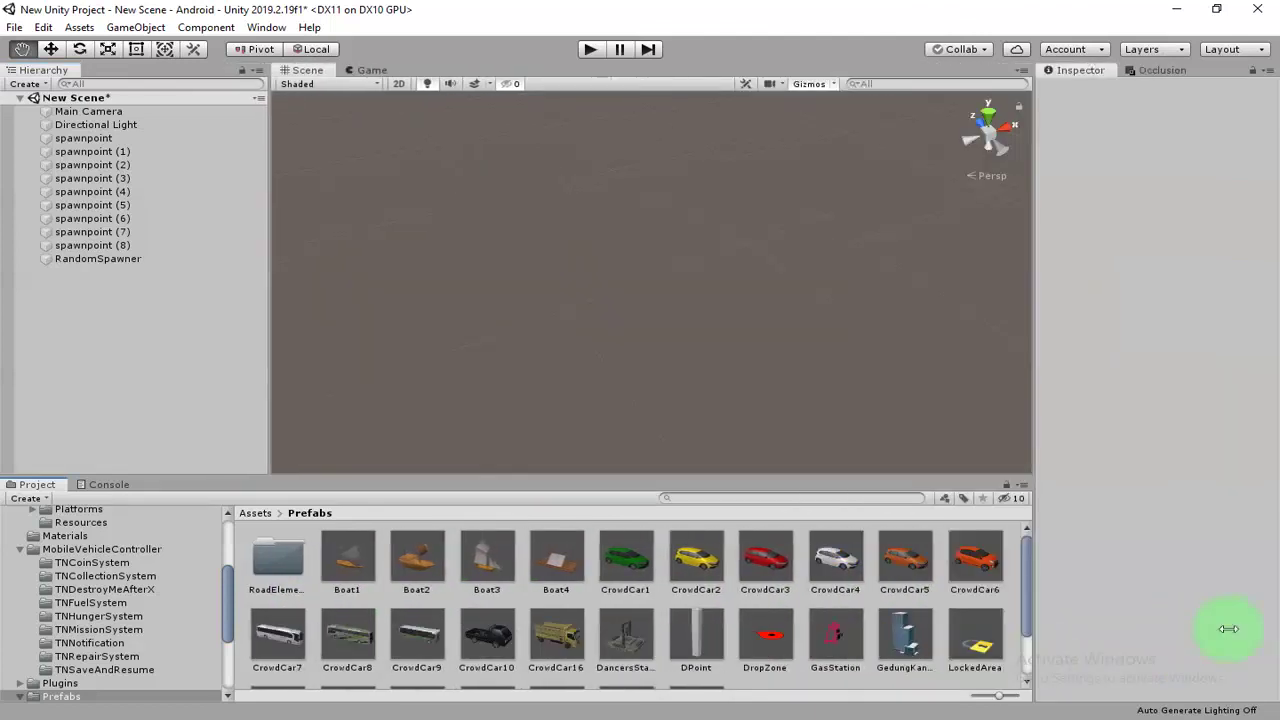